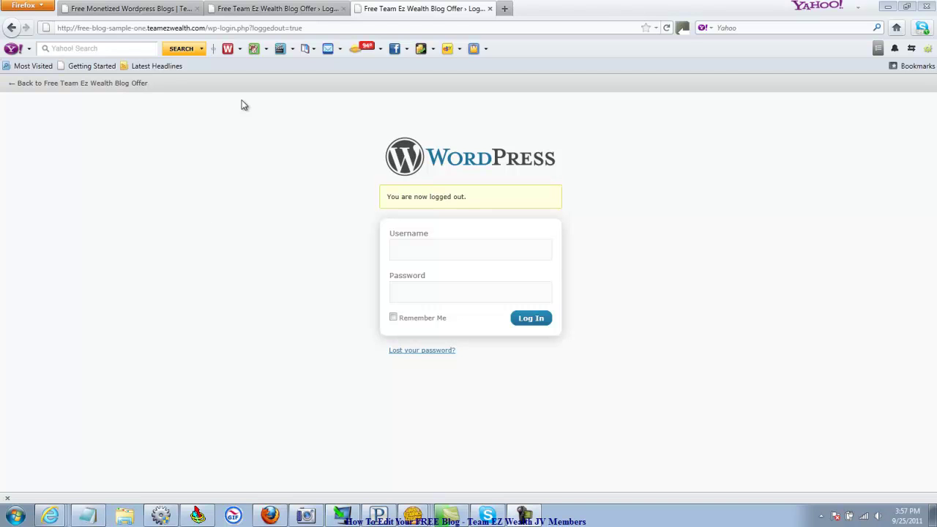
Log in to the blog's WordPress admin with the saved admin username and its account password.
left_click(470, 253)
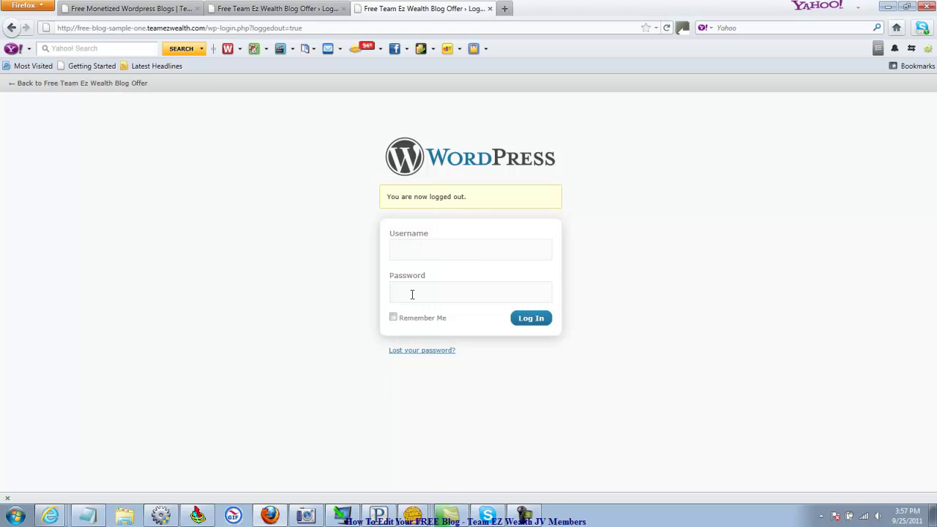
left_click(263, 8)
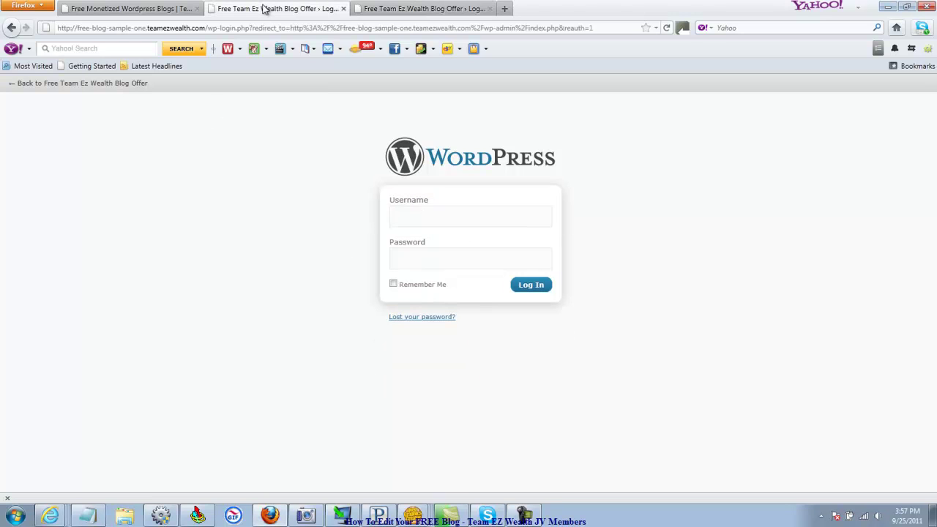
left_click(452, 222)
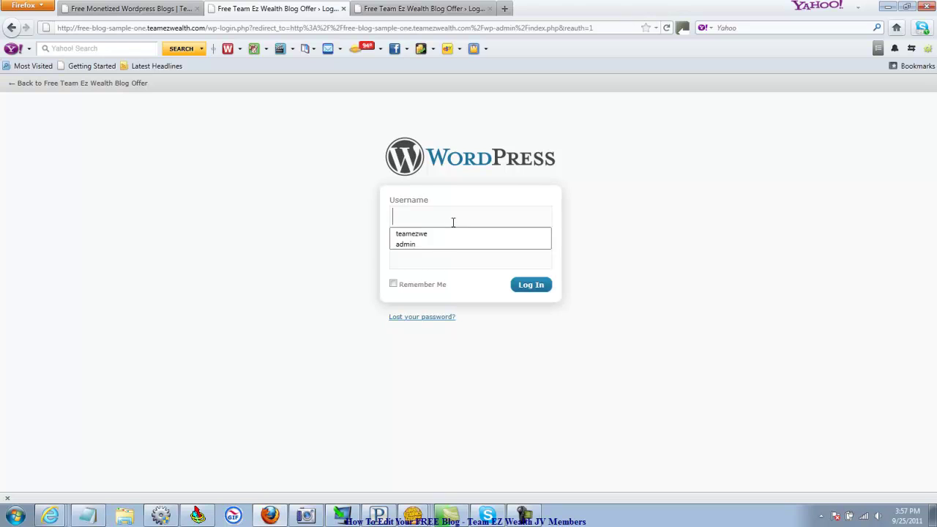
left_click(440, 247)
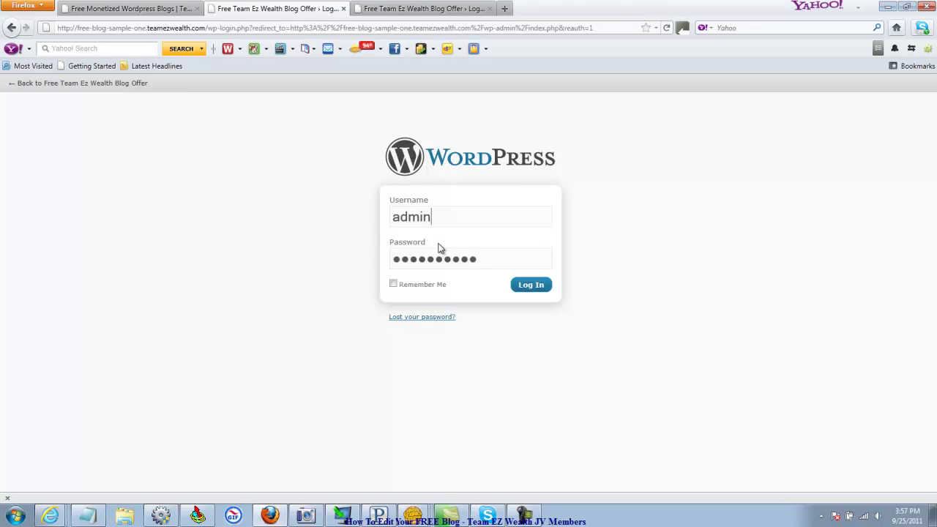
left_click(531, 284)
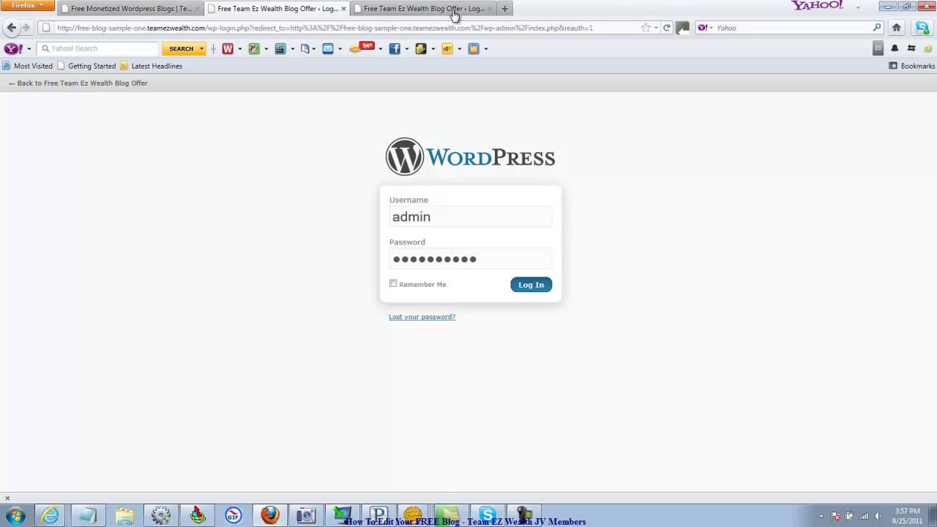
Open the blog's public front page in the logged-out tab, then return to the admin dashboard.
left_click(437, 13)
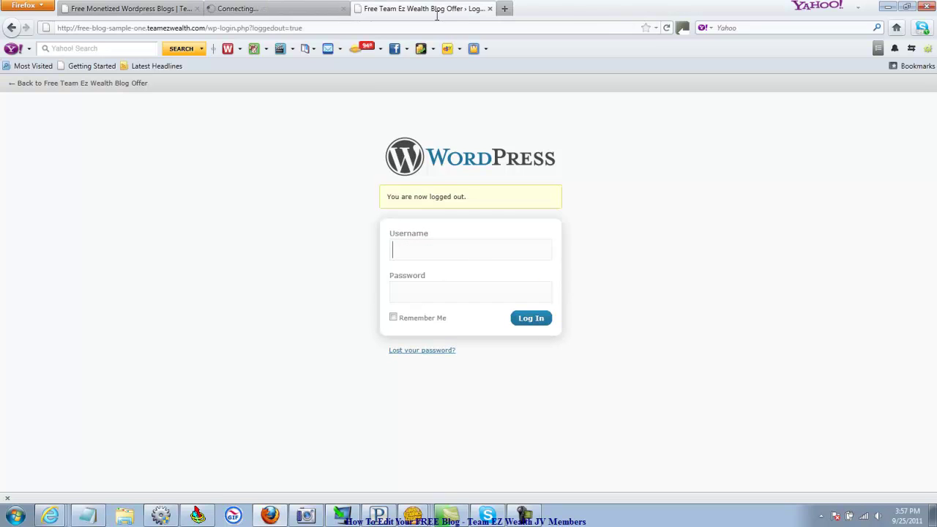
left_click(68, 86)
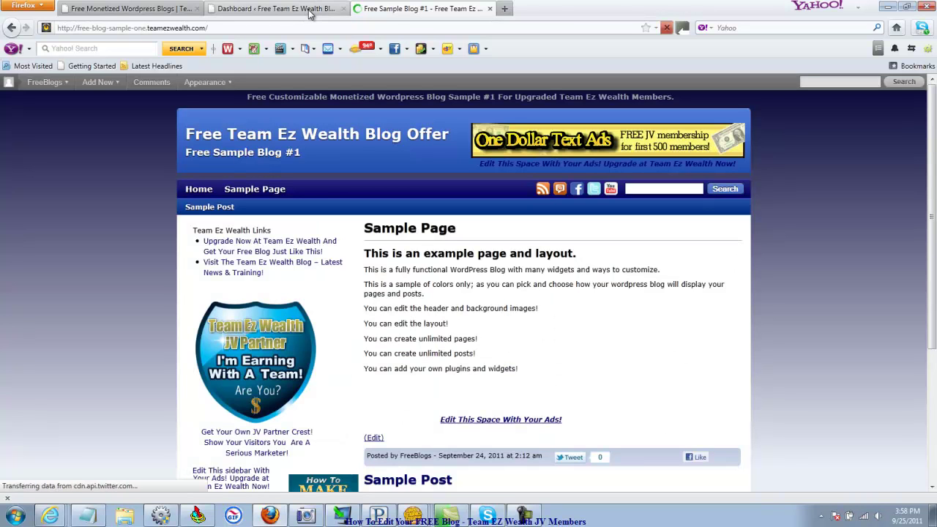
left_click(310, 10)
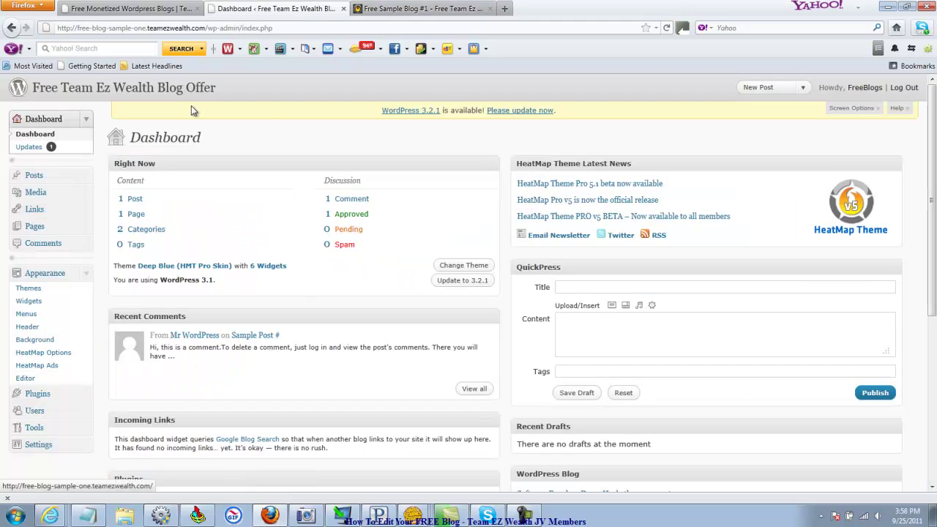
left_click(87, 277)
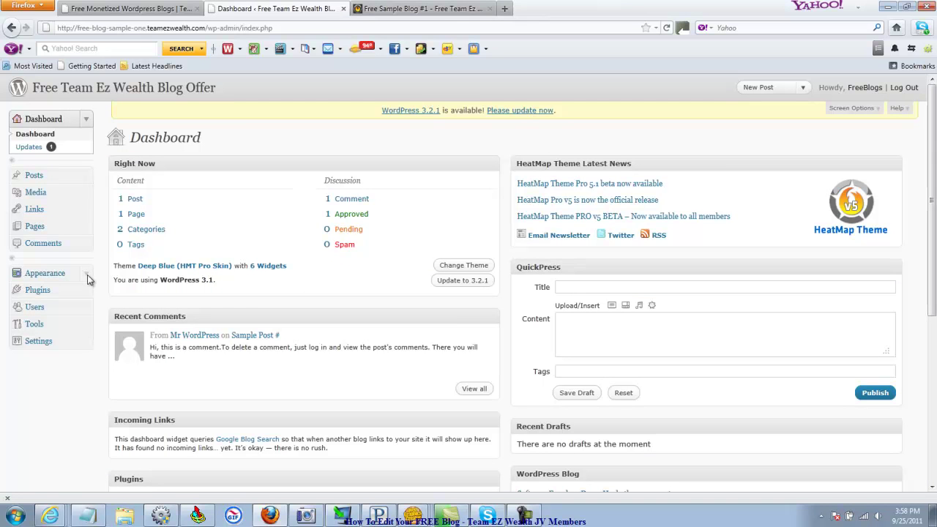
left_click(88, 277)
left_click(87, 276)
left_click(87, 277)
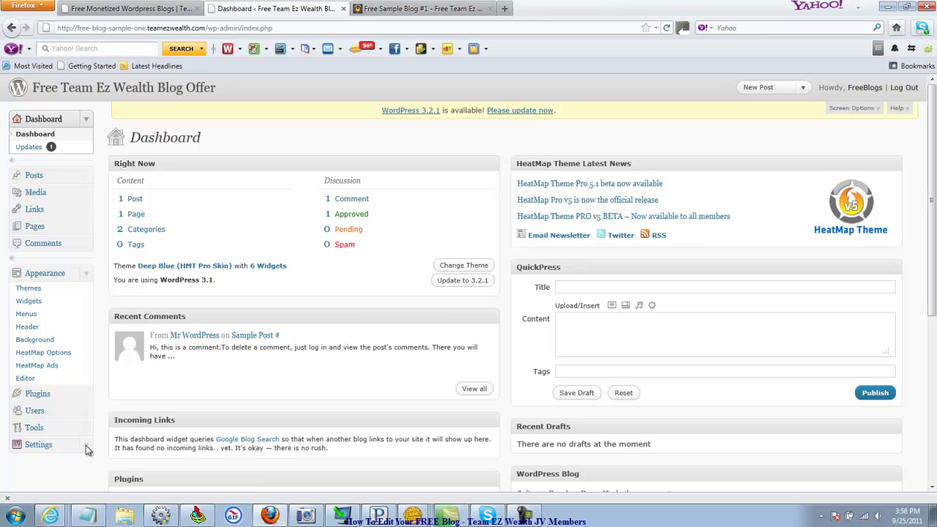
left_click(403, 10)
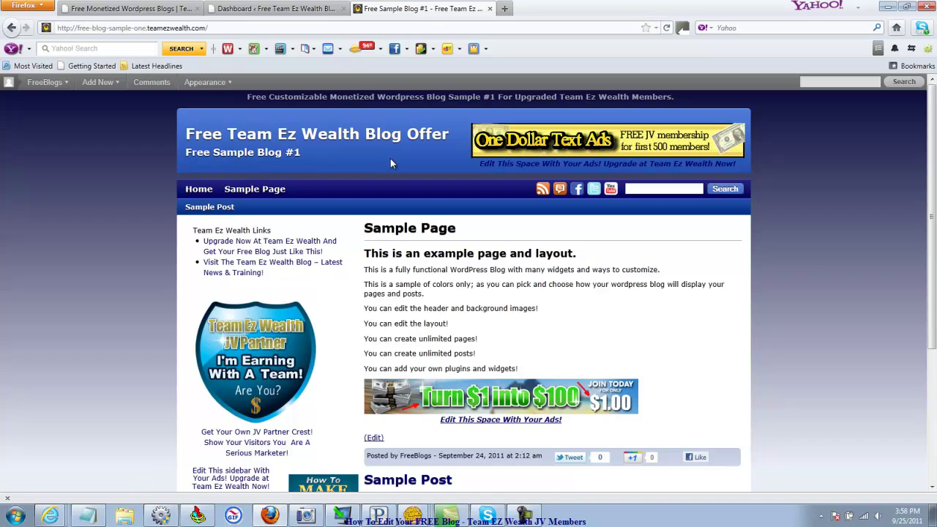
left_click(296, 9)
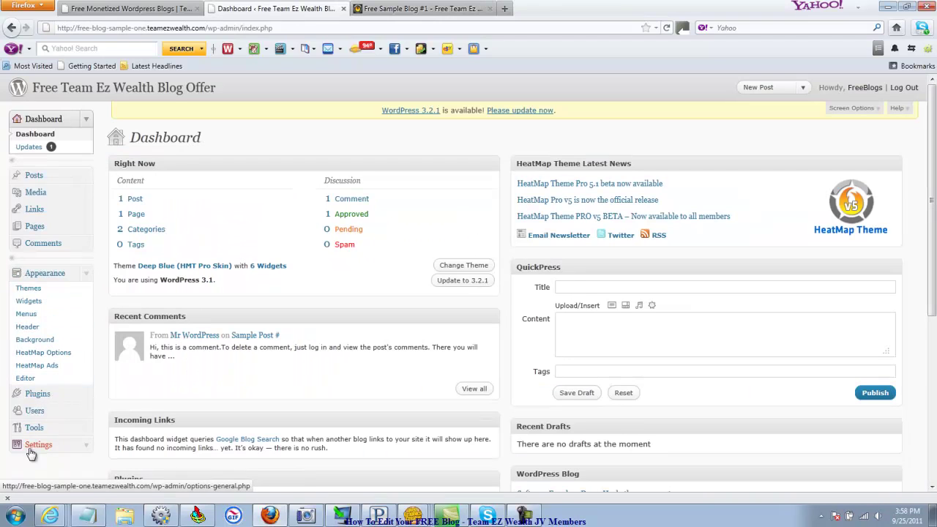
Collapse the Appearance submenu and open the General Settings page.
left_click(87, 273)
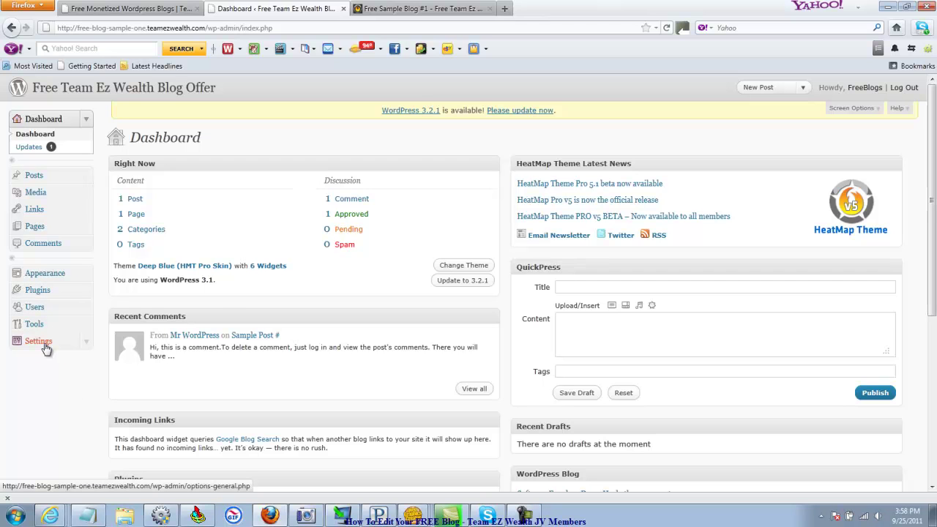
left_click(45, 347)
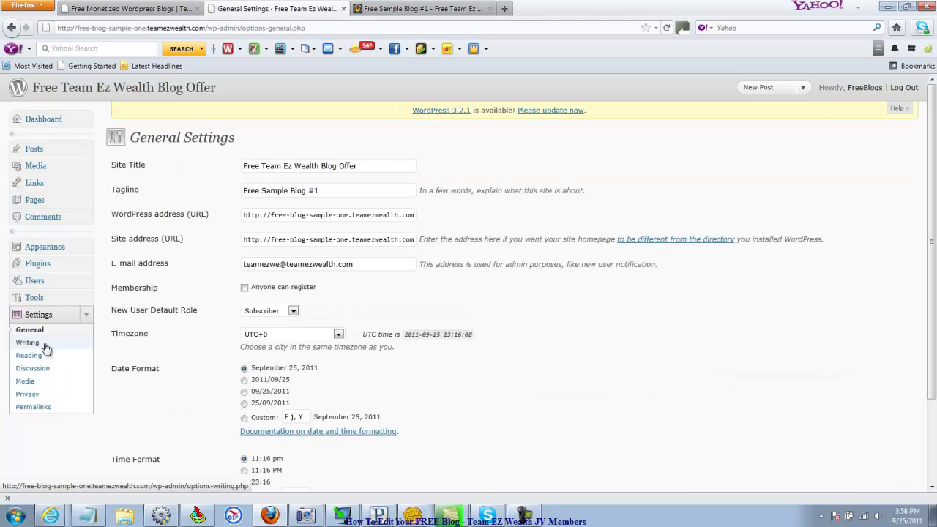
left_click(87, 317)
left_click(87, 317)
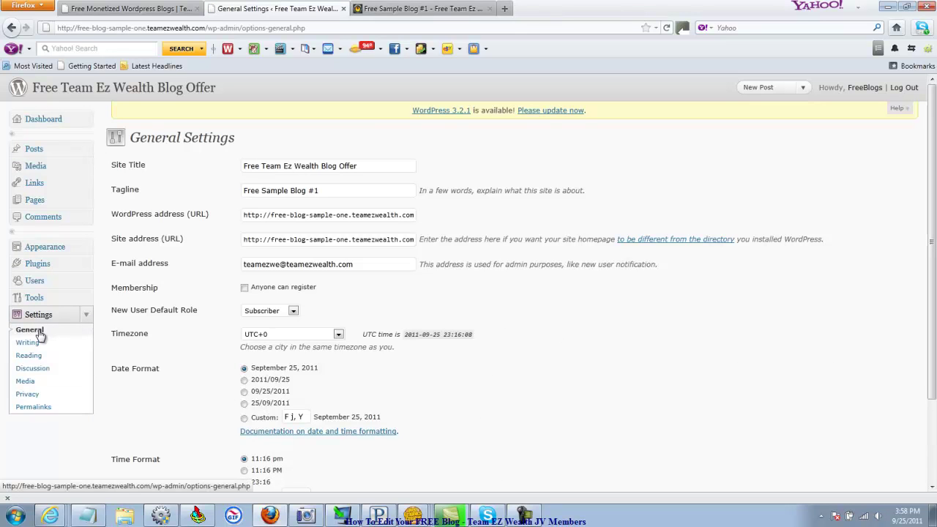
Examine the Site Title and Tagline values in General Settings and compare them with the header on the live blog.
triple_click(227, 166)
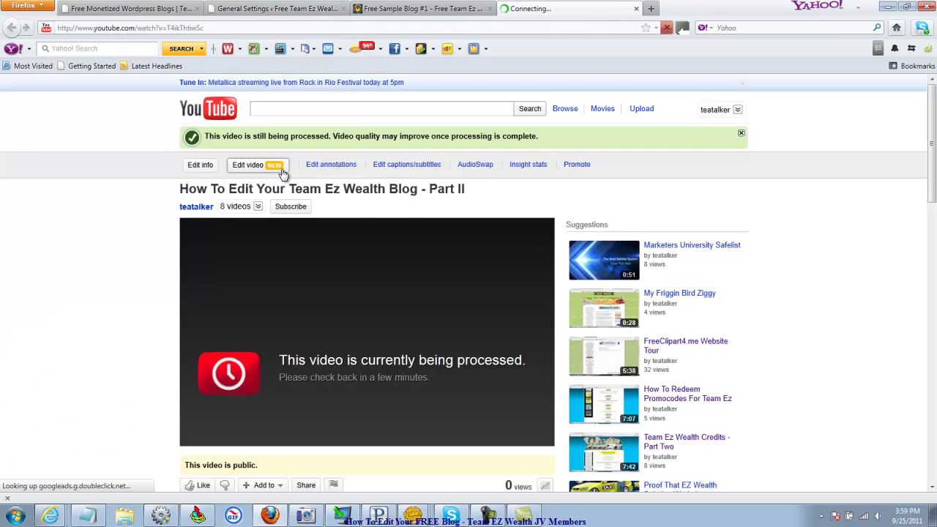
left_click(437, 11)
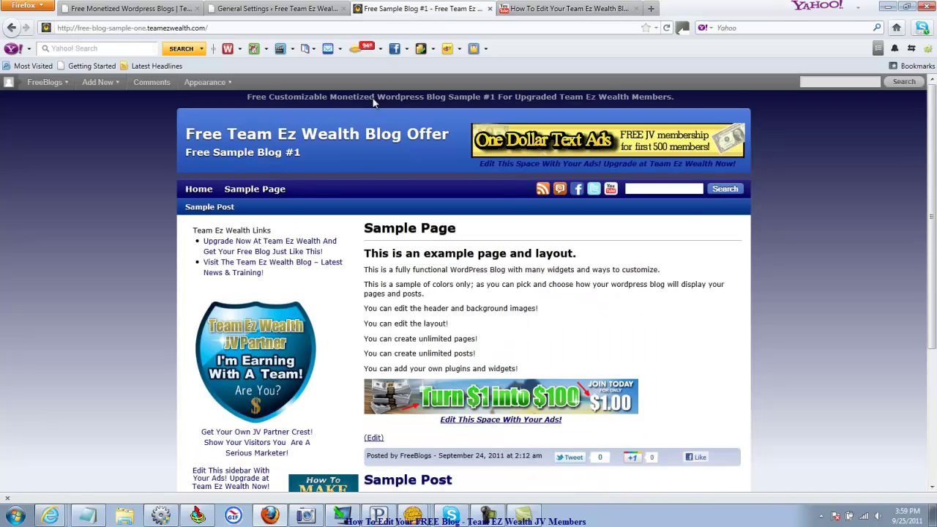
left_click(293, 10)
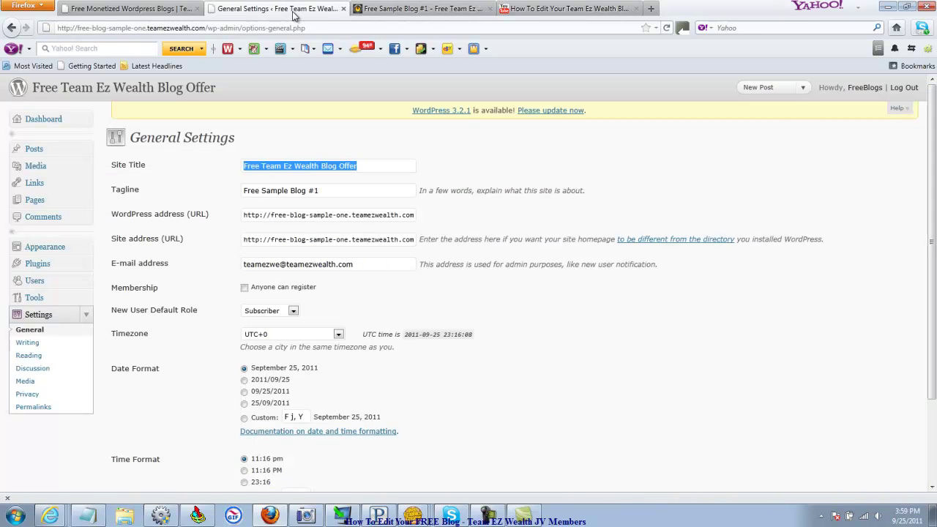
left_click(477, 165)
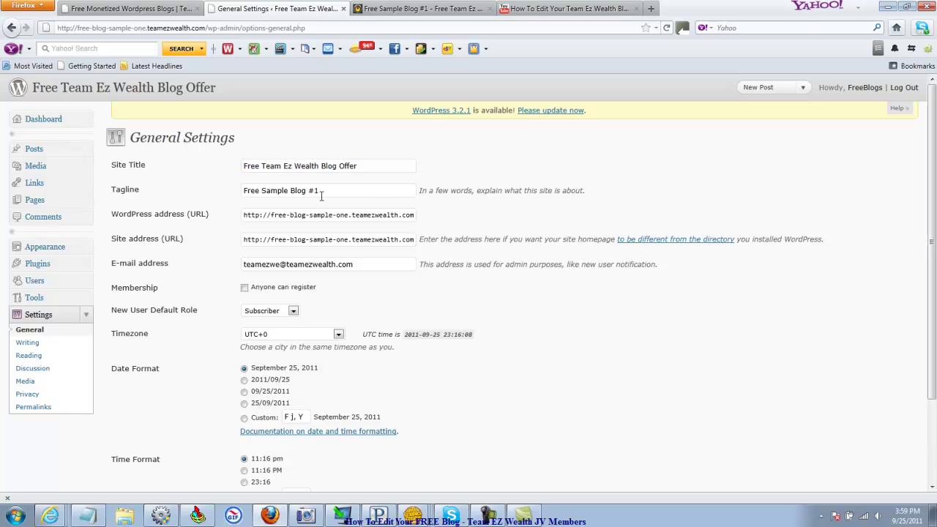
left_click_drag(330, 194, 237, 189)
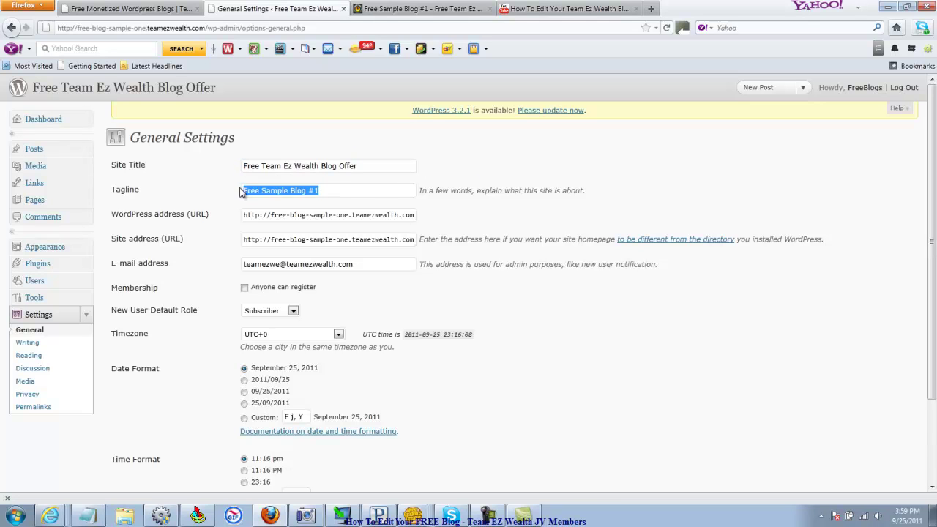
left_click(345, 192)
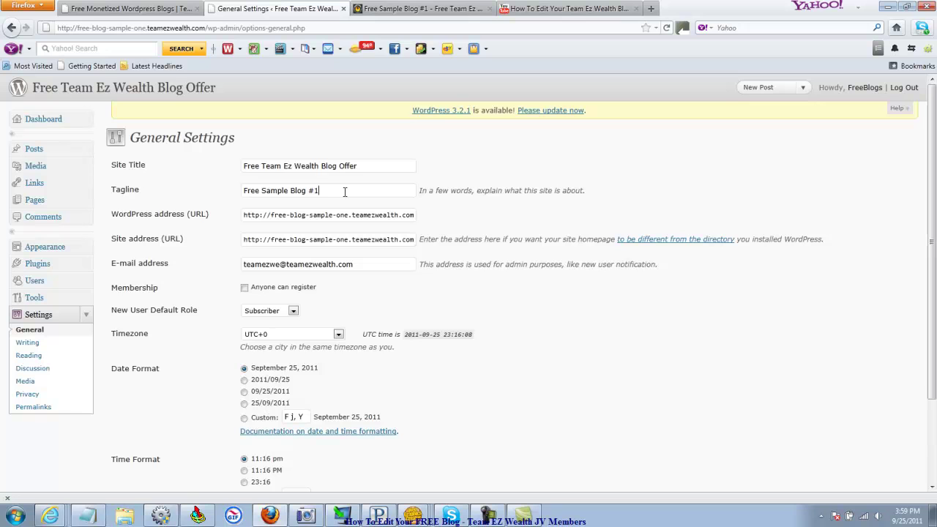
left_click_drag(344, 192, 237, 193)
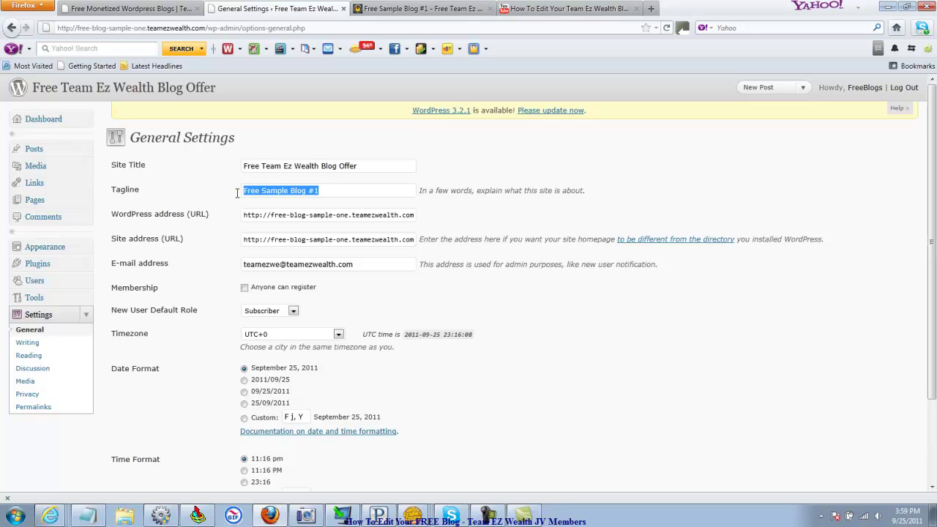
left_click(661, 297)
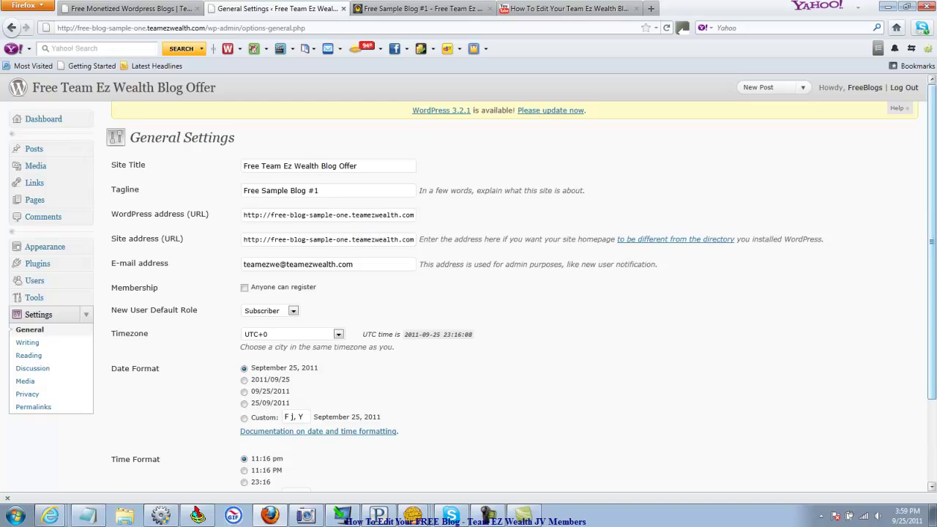
Review the admin e-mail field and remaining general options, save the General Settings, and check the live blog.
left_click_drag(933, 207, 935, 235)
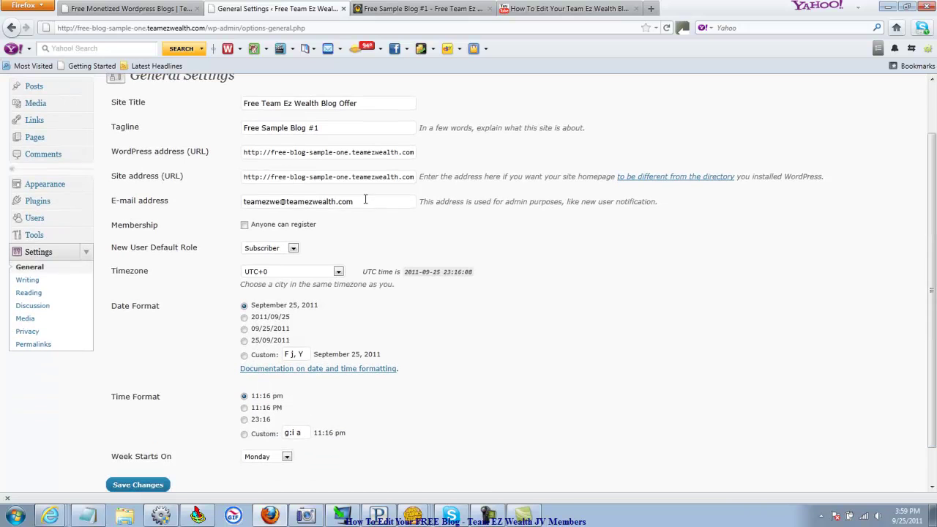
left_click_drag(364, 202, 213, 200)
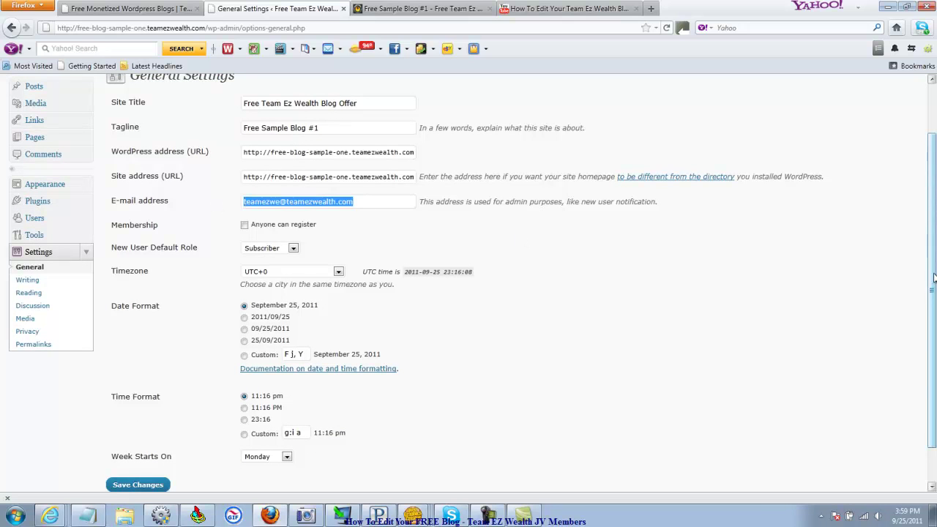
left_click_drag(934, 278, 932, 308)
mouse_move(827, 315)
left_mouse_down()
mouse_move(137, 439)
mouse_move(817, 312)
left_mouse_up()
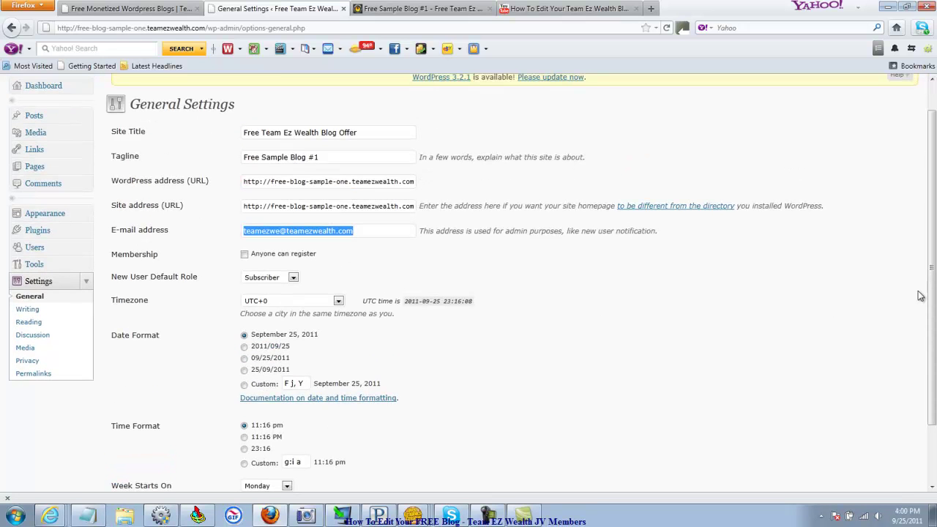
left_click_drag(930, 297, 934, 333)
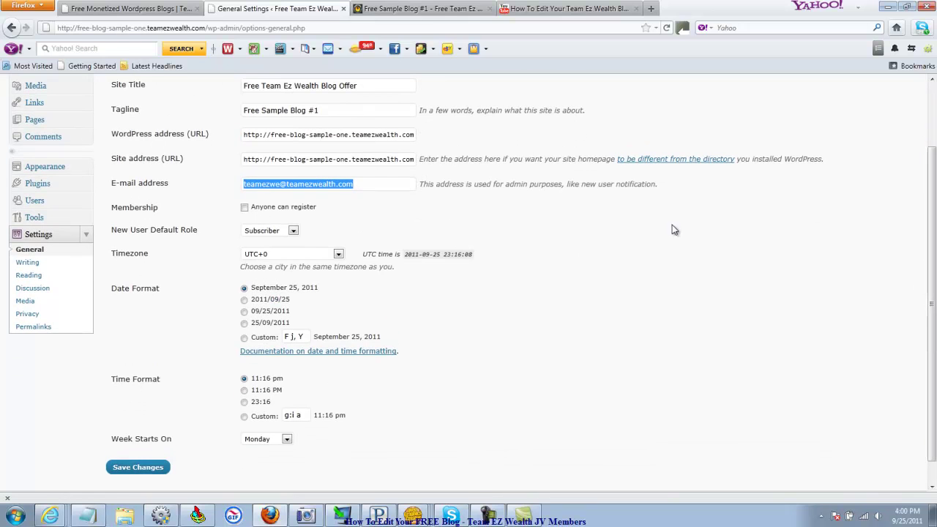
left_click(129, 472)
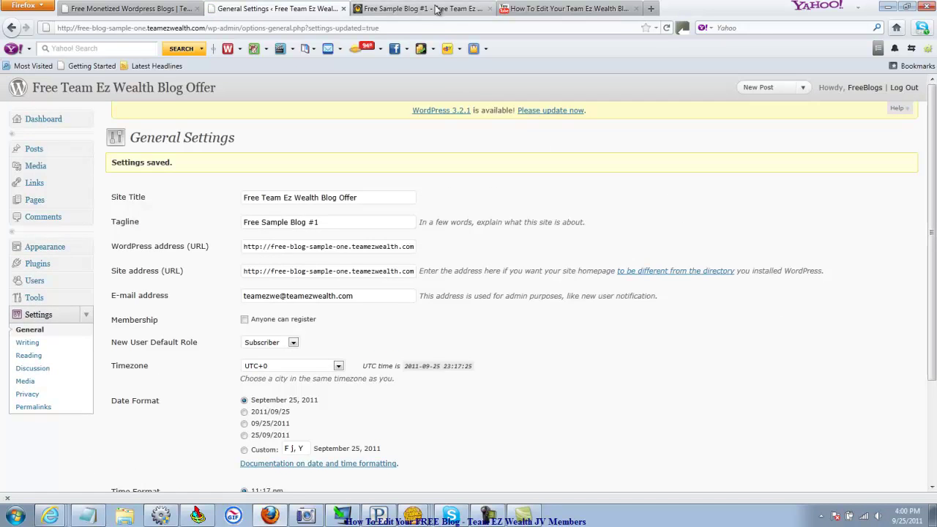
left_click(436, 5)
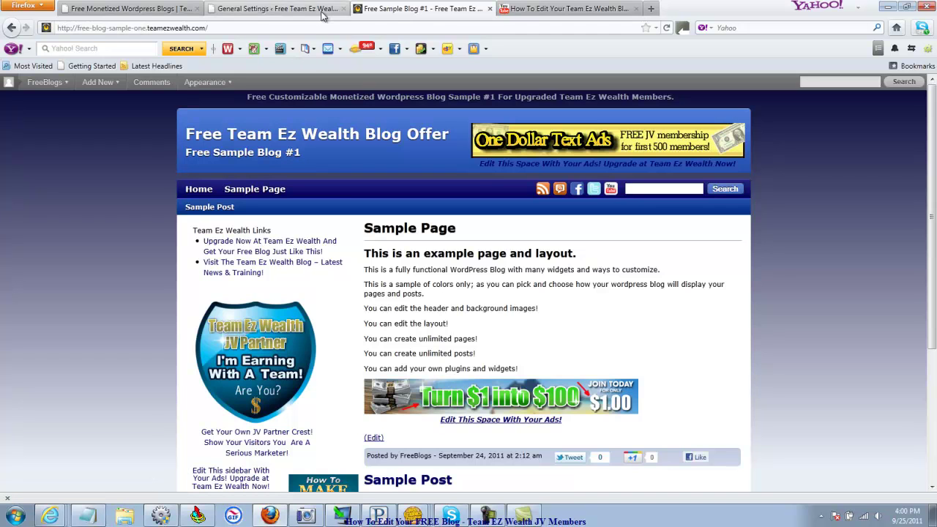
left_click(276, 9)
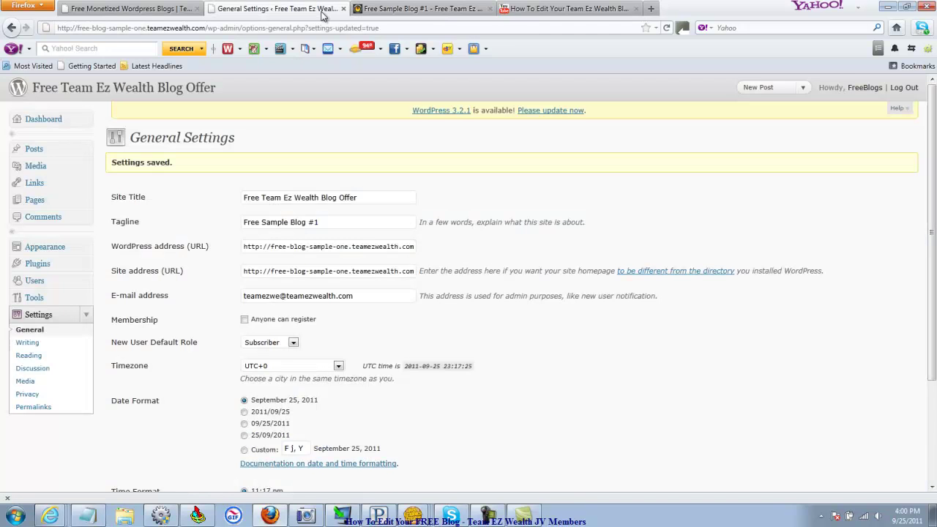
Open the theme's HeatMap Options and inspect the Featured Page choices in the Home Page section.
left_click(87, 315)
left_click(89, 249)
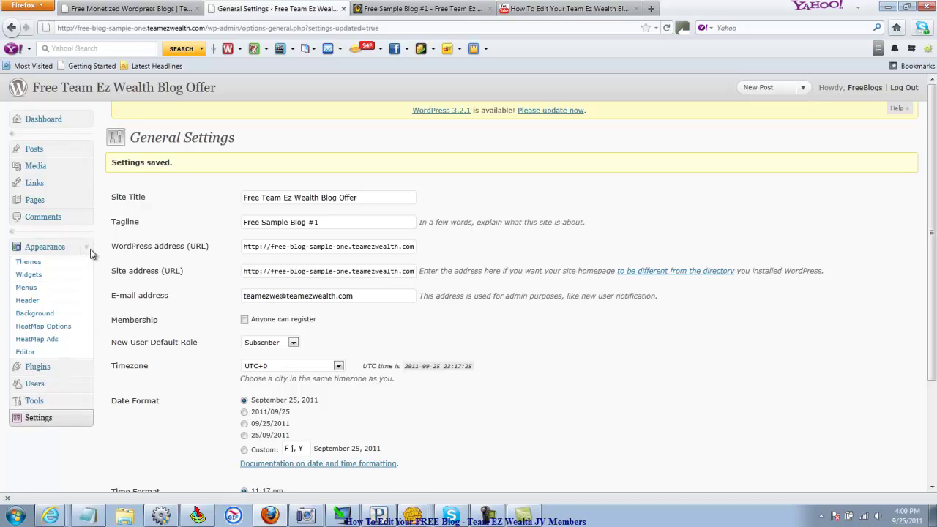
left_click(52, 327)
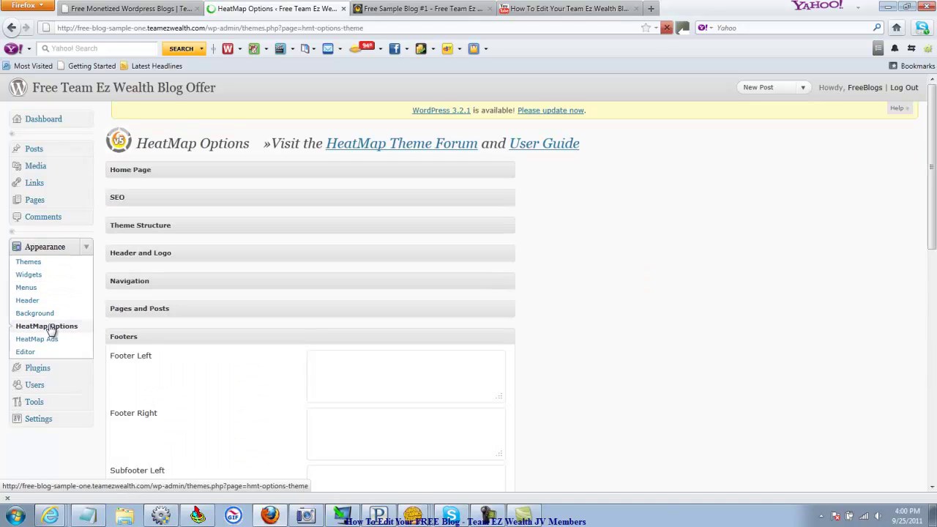
left_click(508, 169)
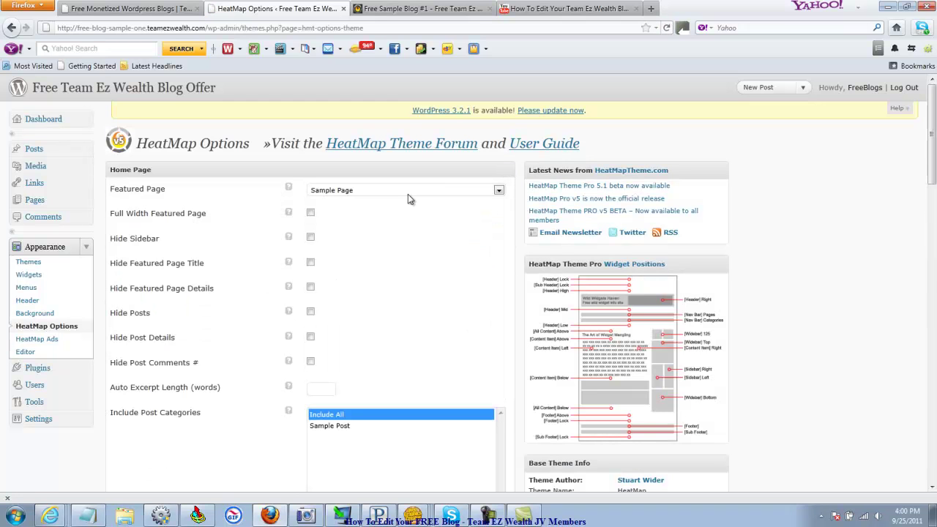
left_click(499, 192)
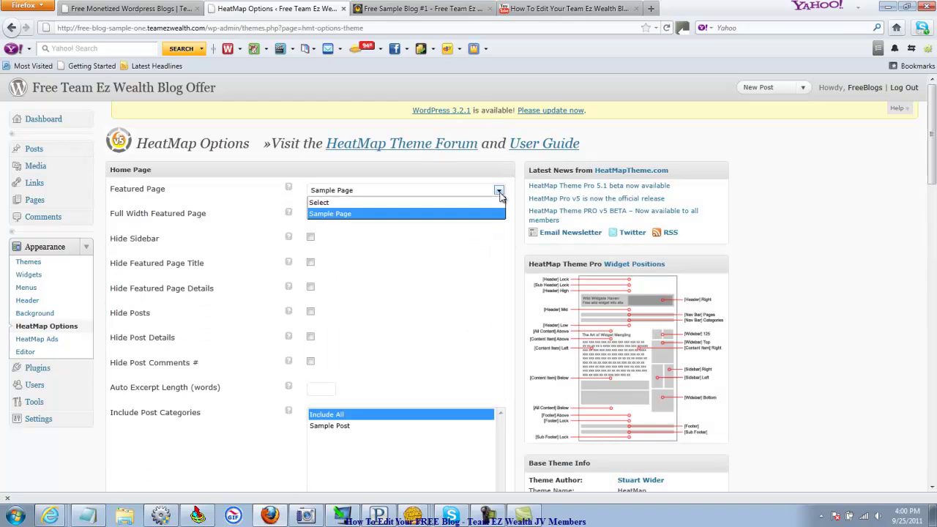
left_click(501, 197)
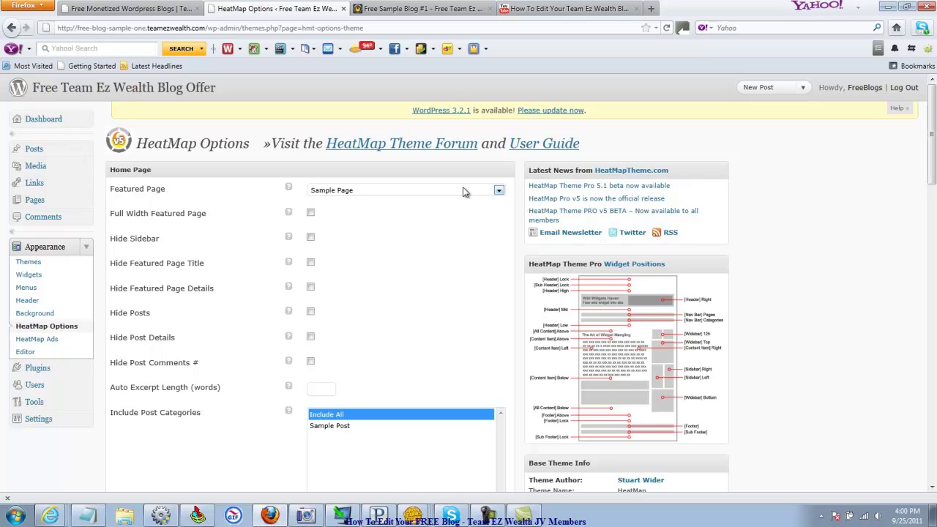
Set the home page's Featured Page option to Select and save the HeatMap options.
left_click(499, 191)
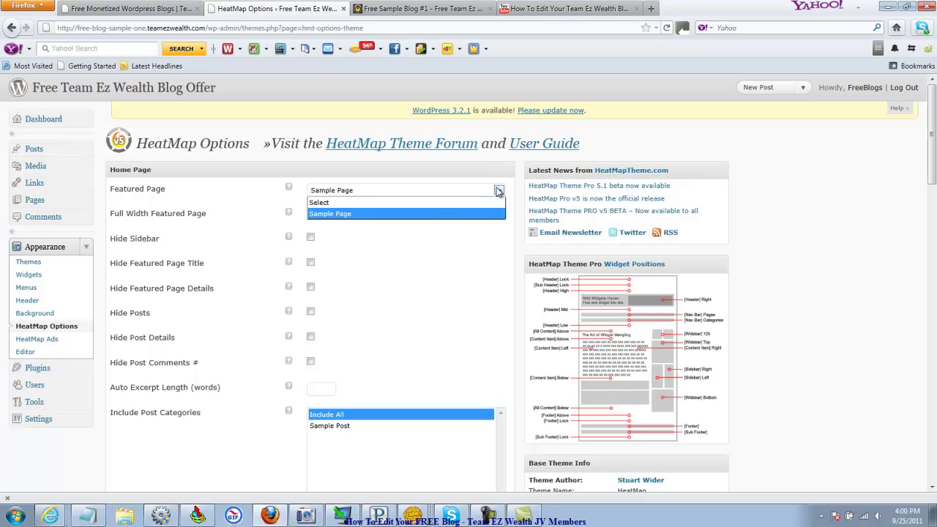
left_click(319, 202)
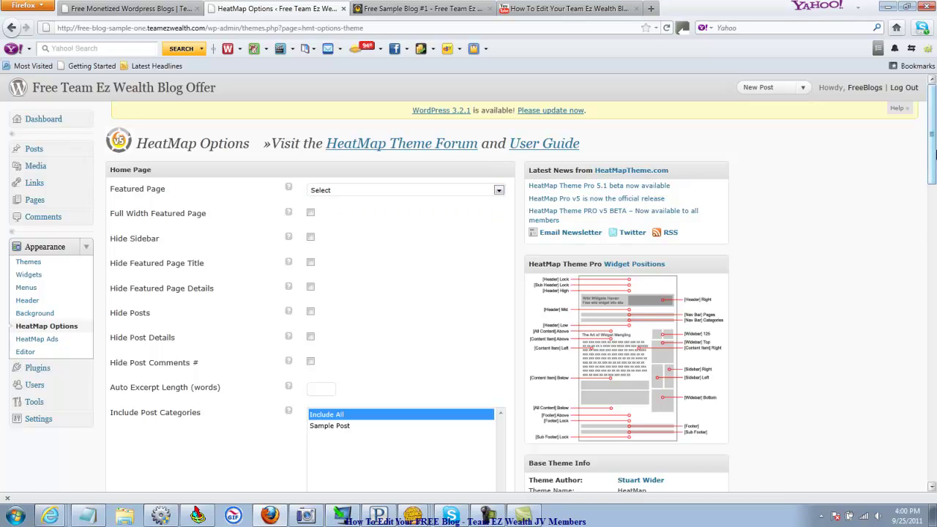
scroll(933, 154, "down", 3)
left_click(120, 415)
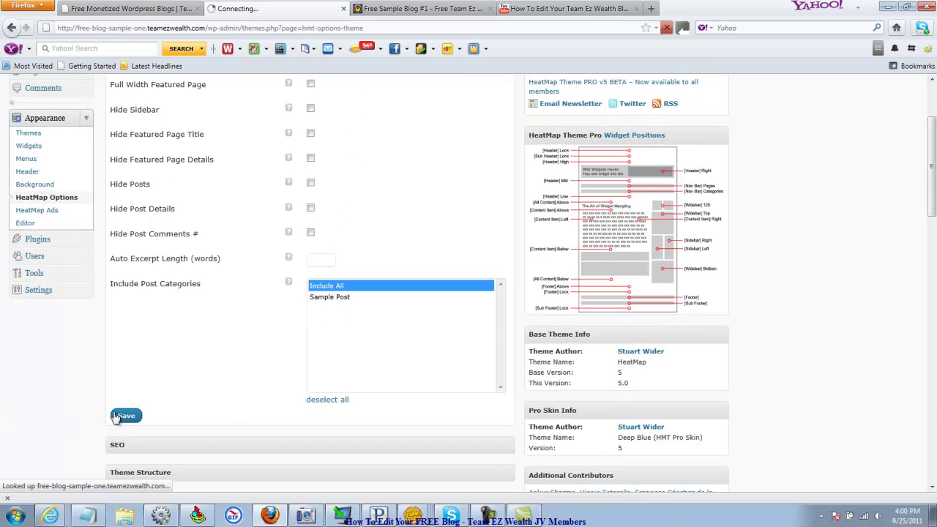
Reload the live blog and check its home page and the Sample Page for the effect of the Featured Page change.
left_click(442, 10)
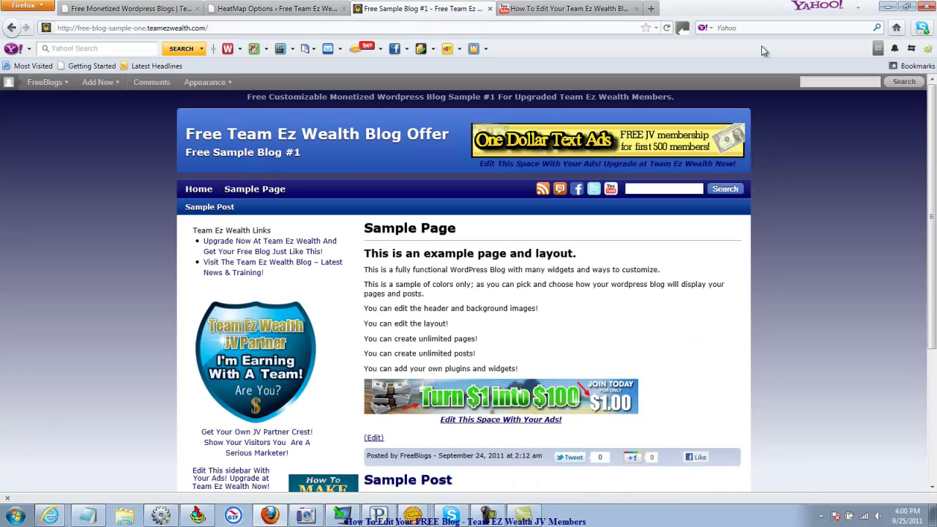
left_click(666, 29)
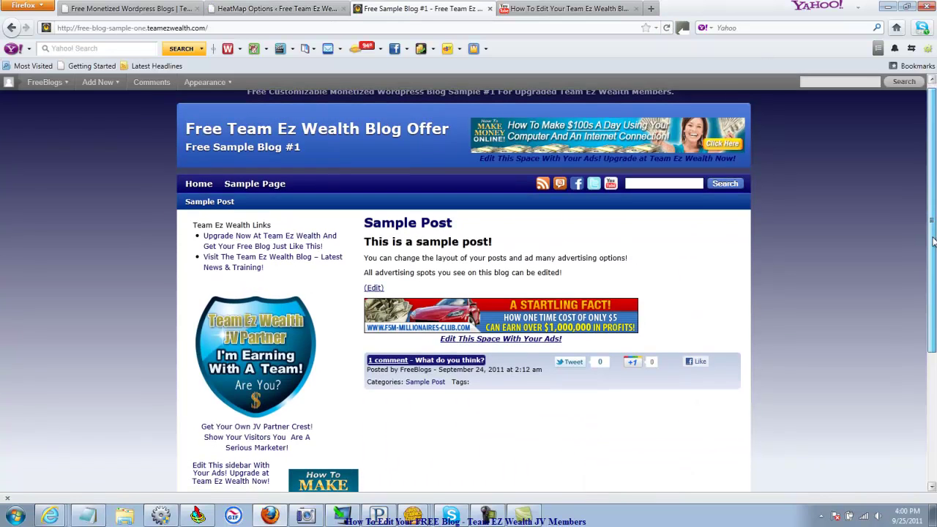
scroll(550, 274, "down", 1)
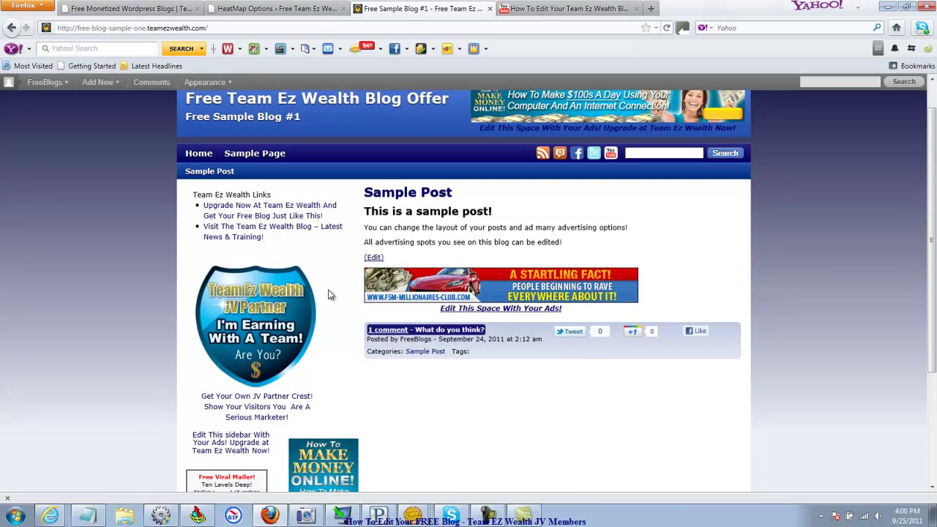
left_click(253, 154)
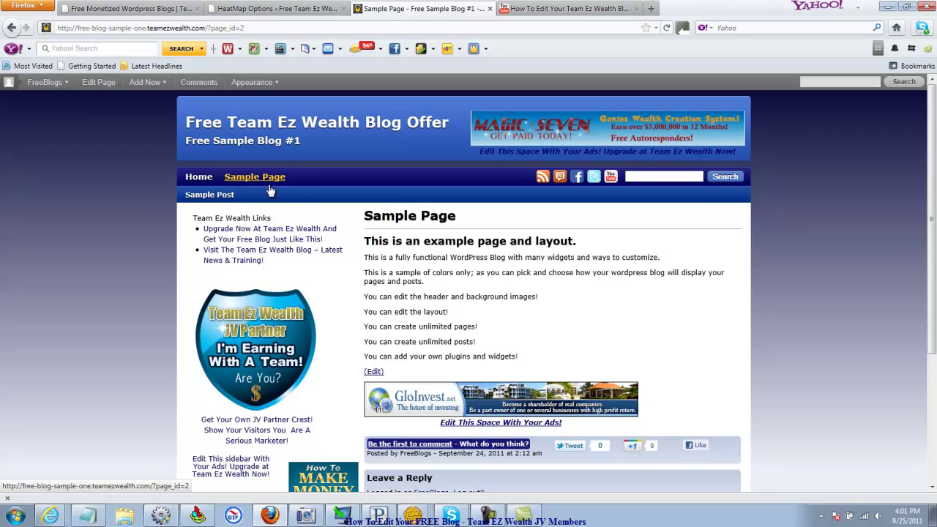
left_click(198, 179)
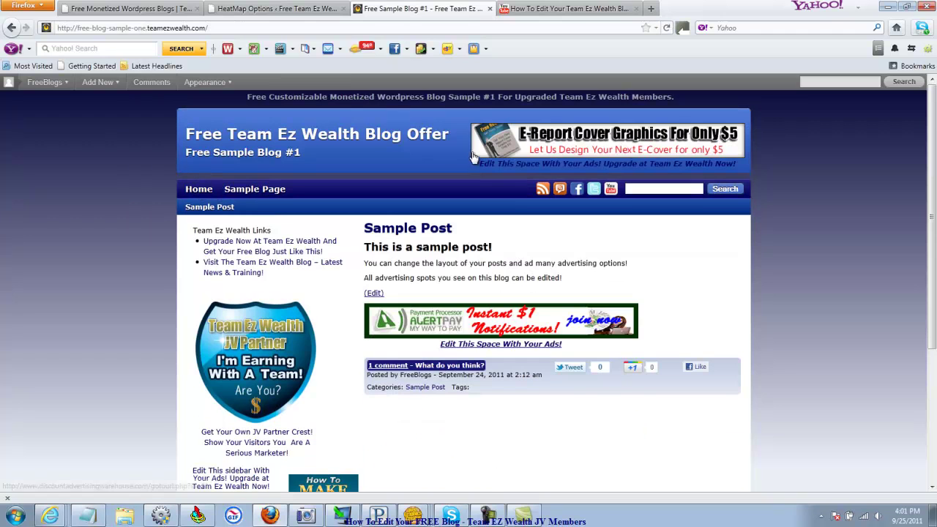
Set the Featured Page option back to Sample Page in HeatMap Options and save the Home Page settings.
left_click(304, 10)
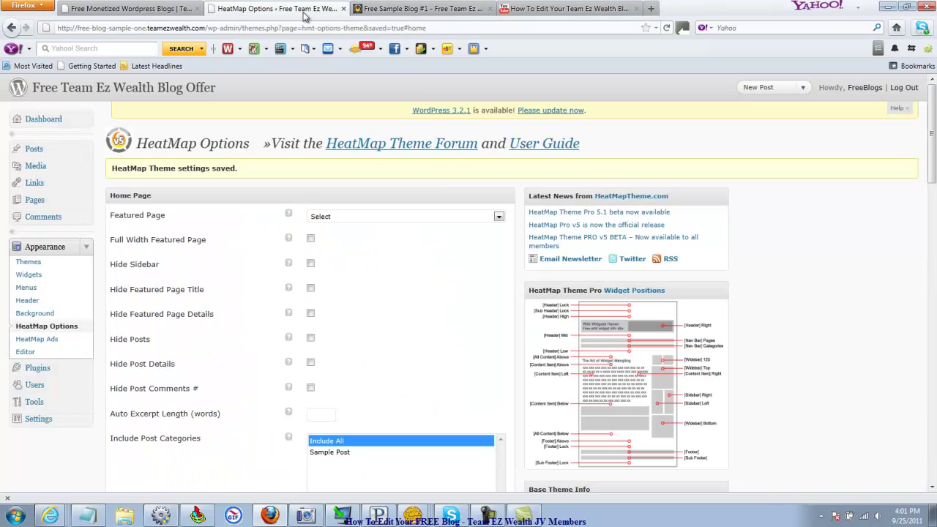
left_click(500, 217)
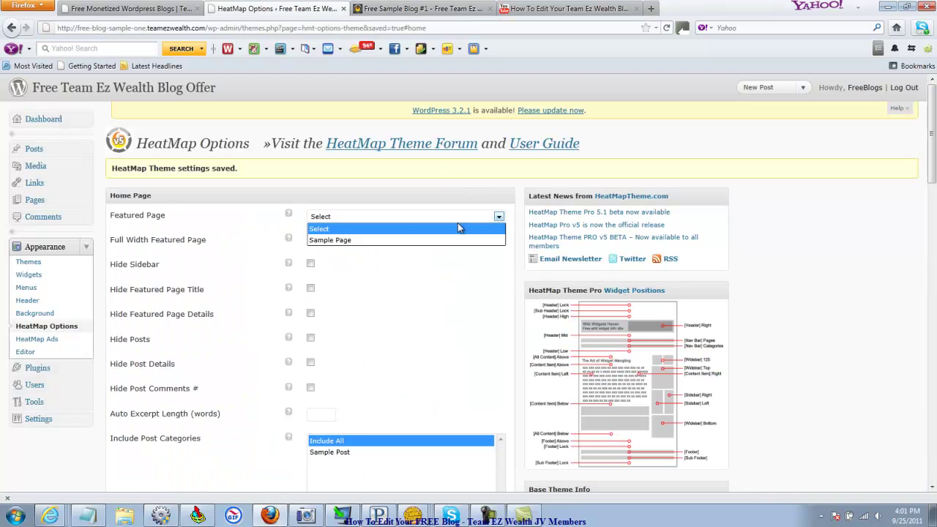
left_click(355, 241)
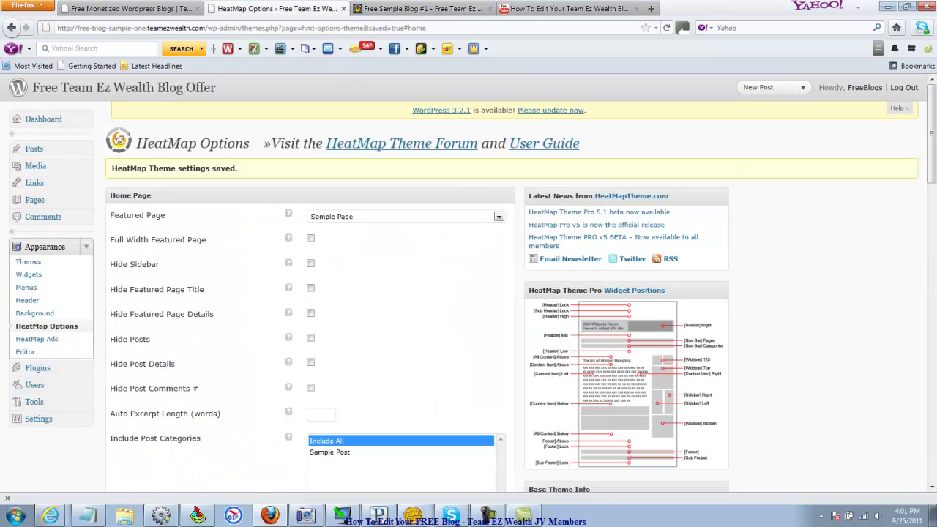
scroll(935, 163, "down", 3)
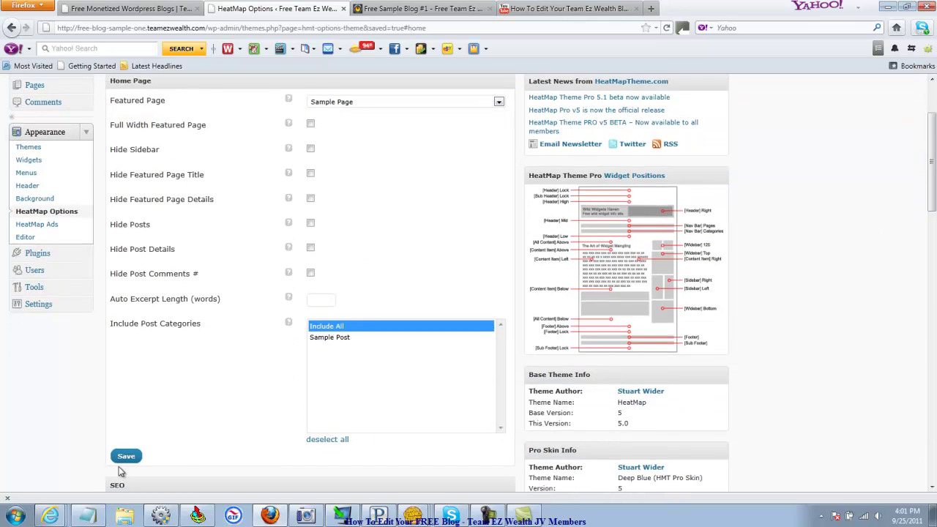
left_click(124, 459)
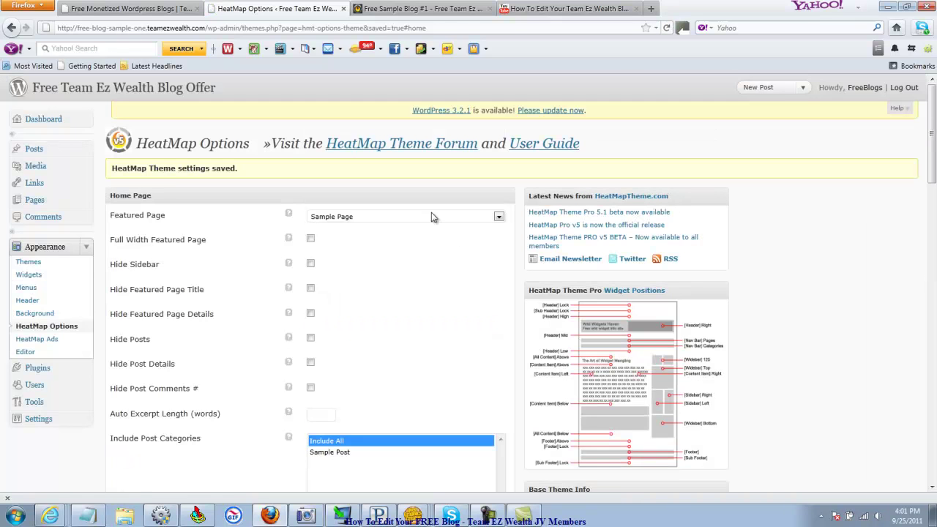
scroll(934, 172, "down", 2)
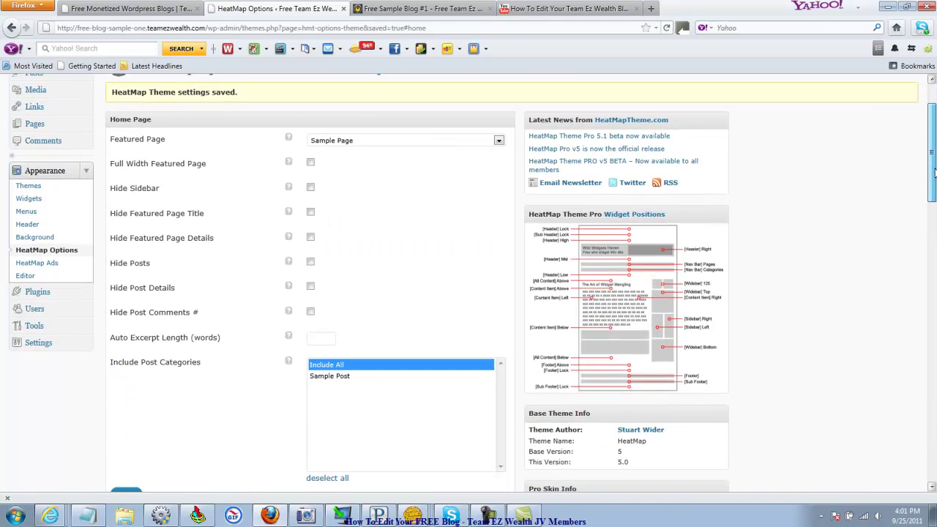
scroll(861, 226, "down", 1)
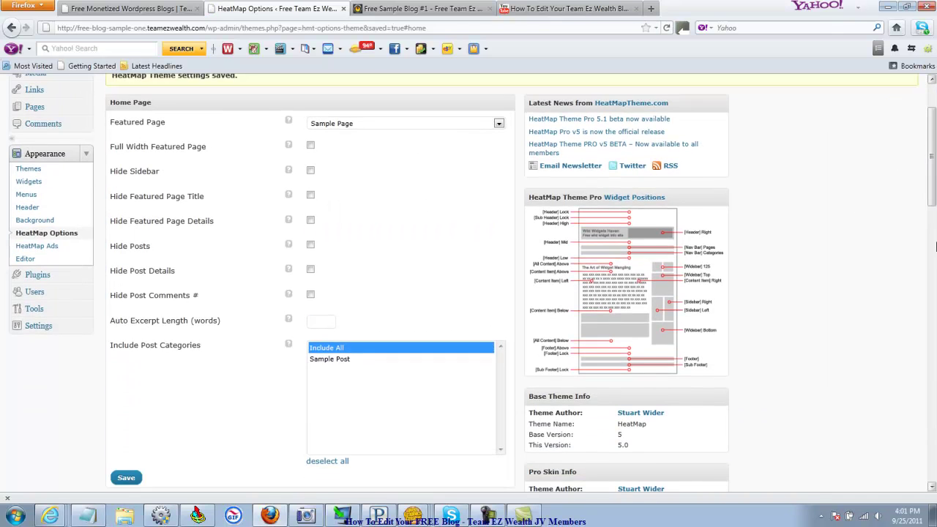
scroll(933, 170, "down", 4)
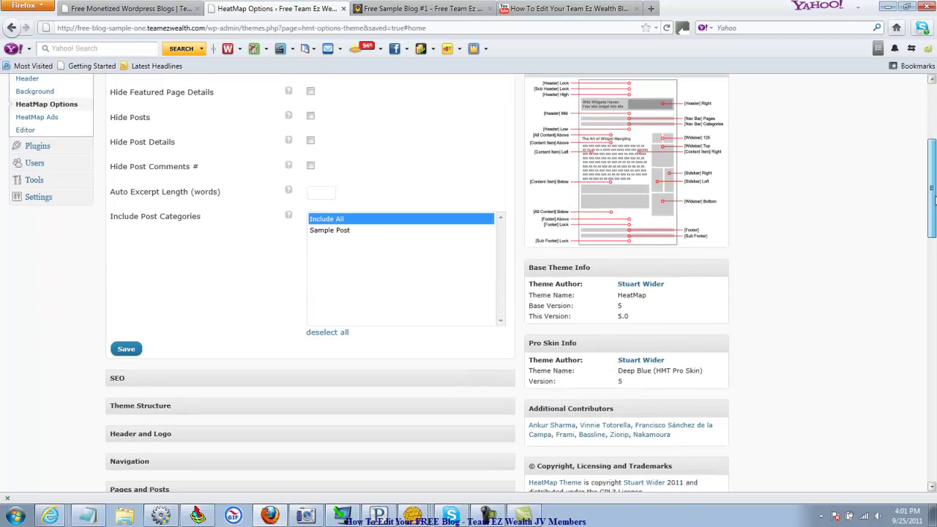
left_click(129, 343)
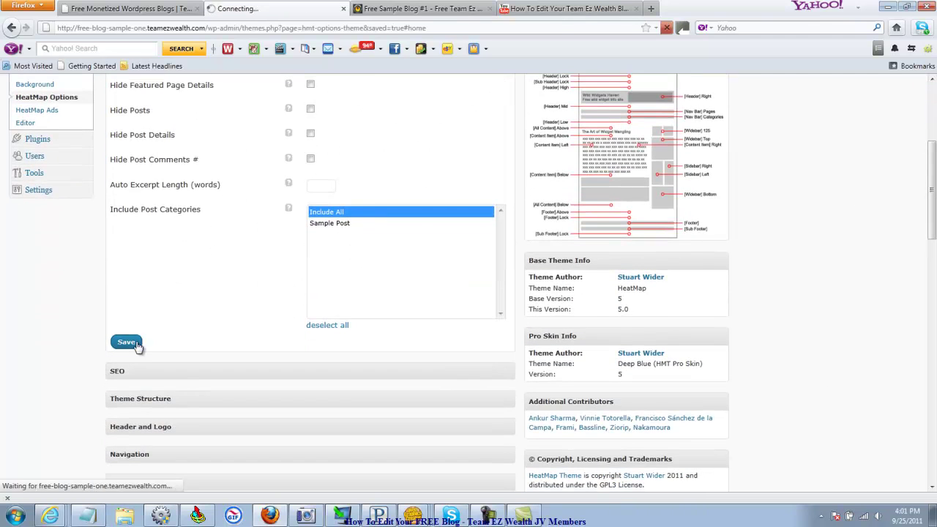
Reload the live blog's home page and review the layout of the featured page and the post.
left_click(465, 10)
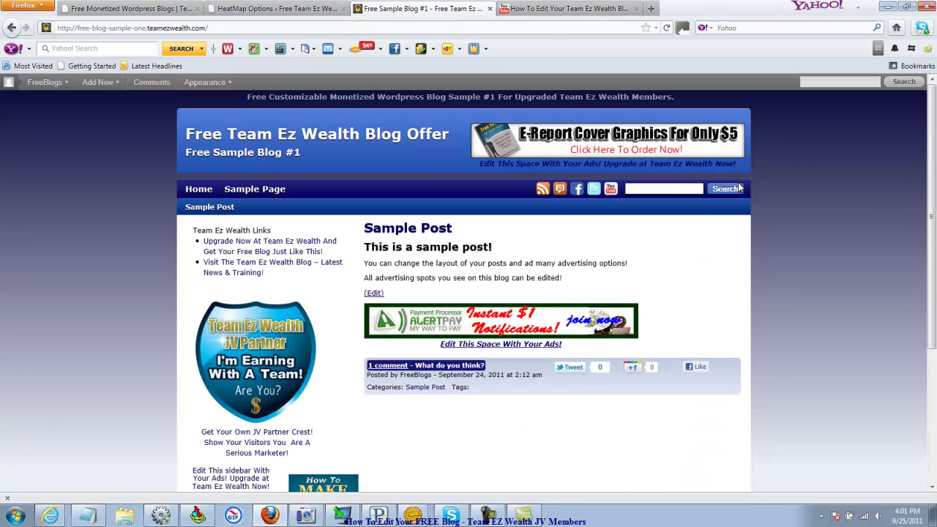
left_click(666, 31)
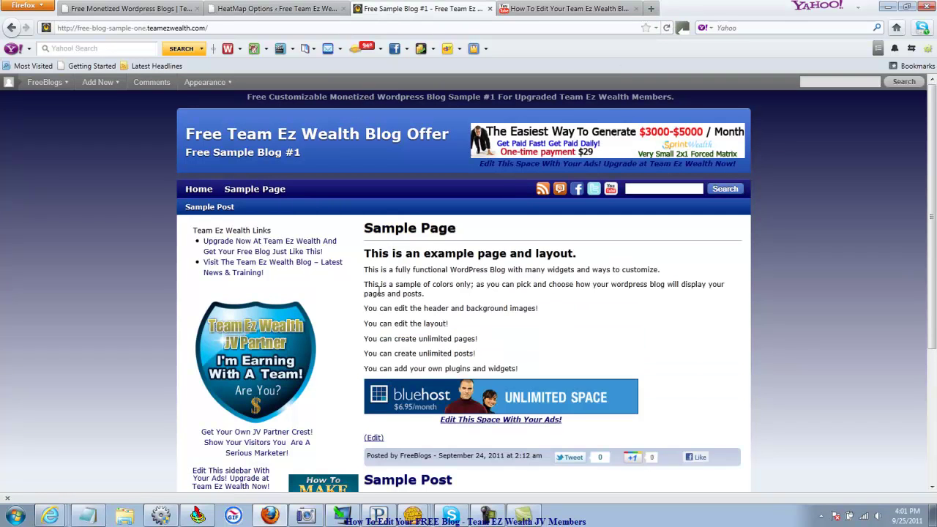
scroll(607, 308, "down", 3)
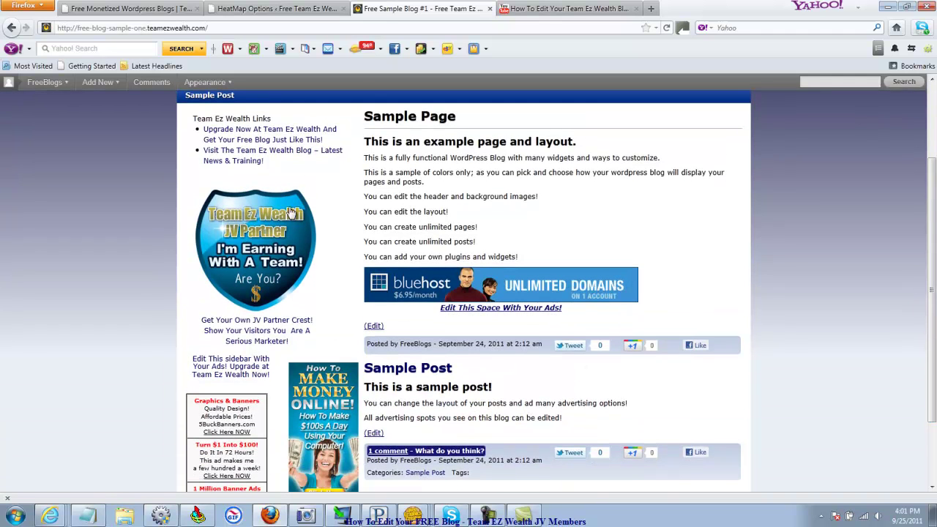
left_click(272, 8)
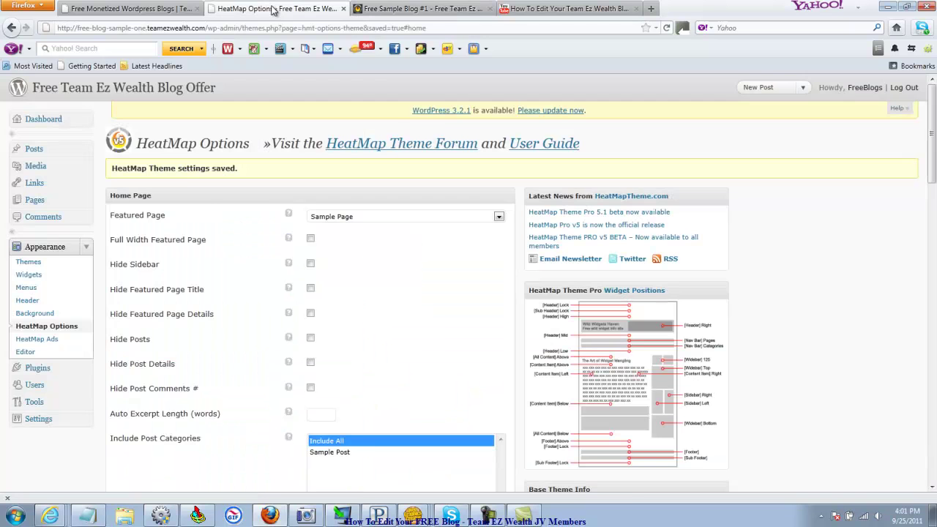
left_click(414, 9)
scroll(924, 293, "down", 2)
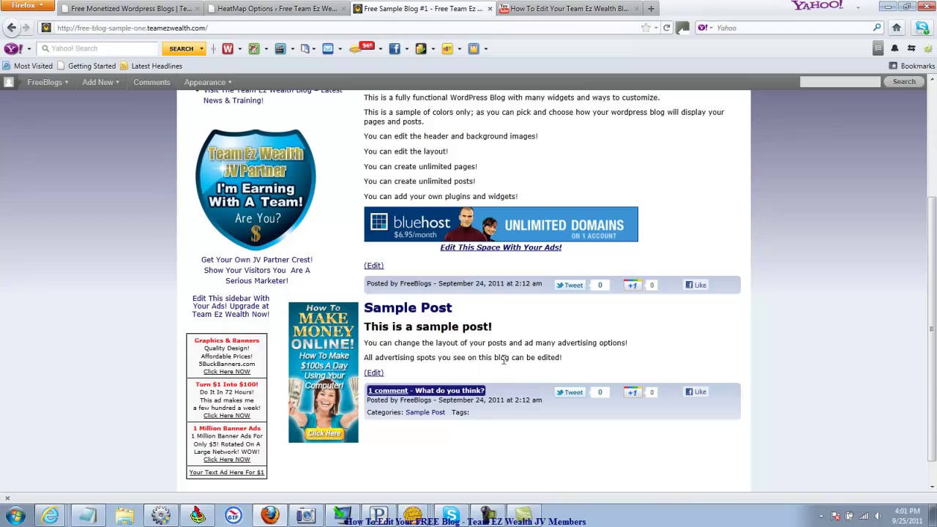
left_click_drag(934, 350, 925, 186)
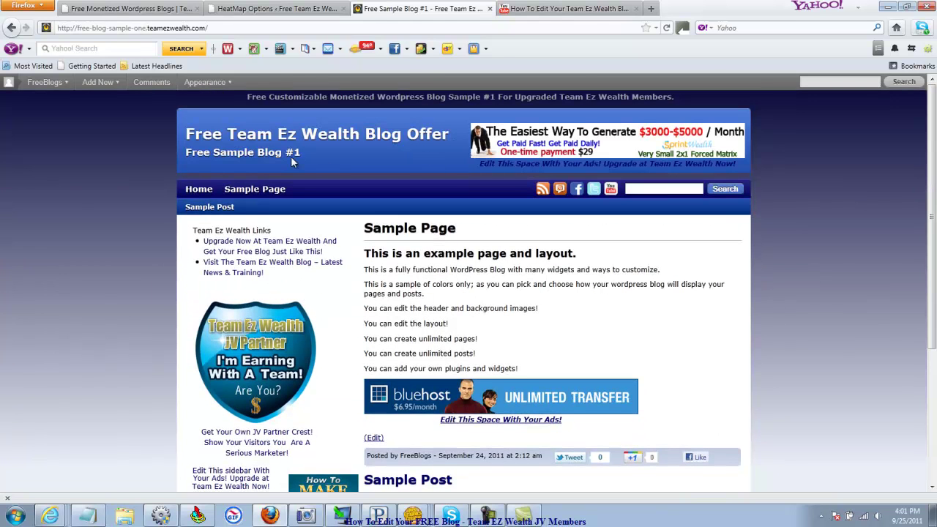
Open the Widgets page and inspect the HTML of the Text widget in the [Widebar] 125 area, closing it without edits.
left_click(307, 10)
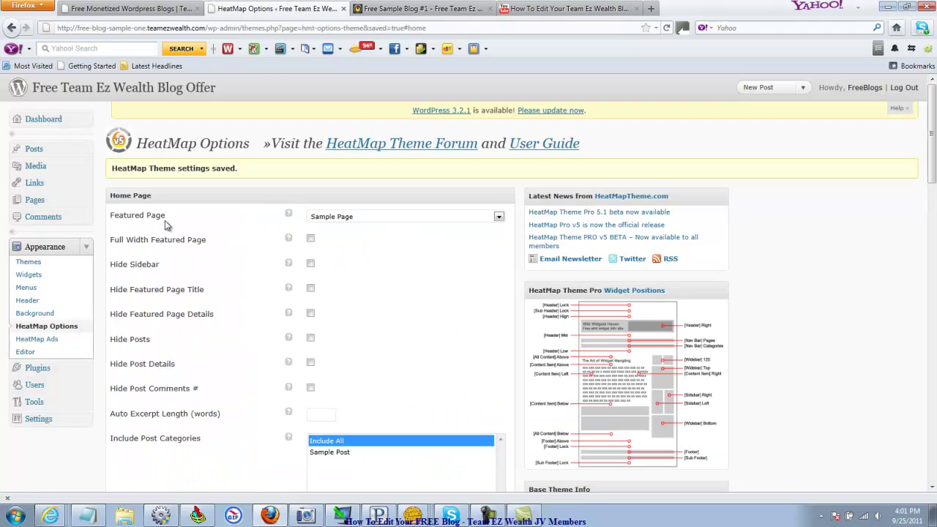
left_click(35, 276)
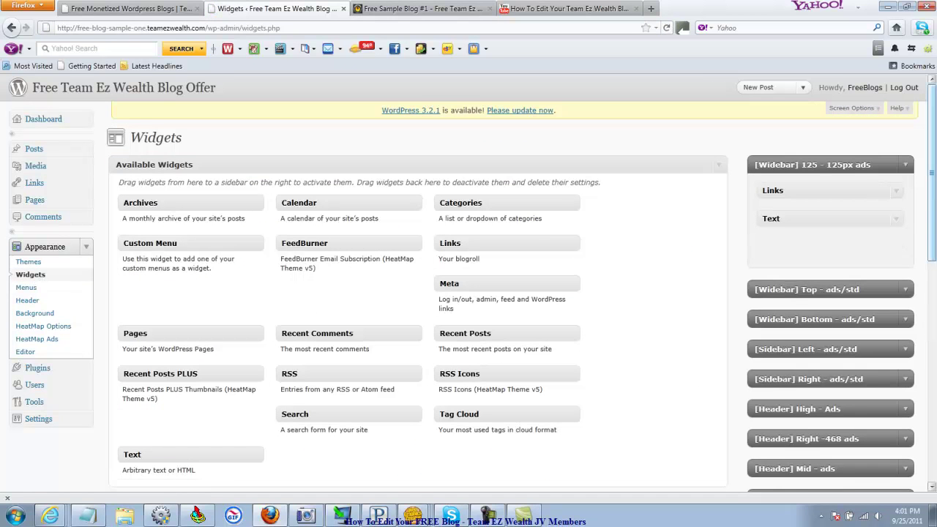
scroll(934, 208, "down", 1)
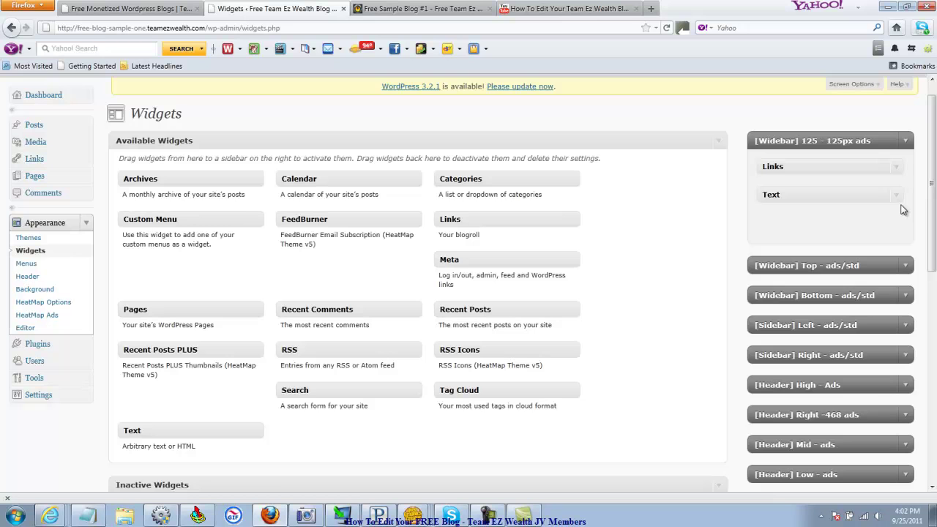
left_click(897, 196)
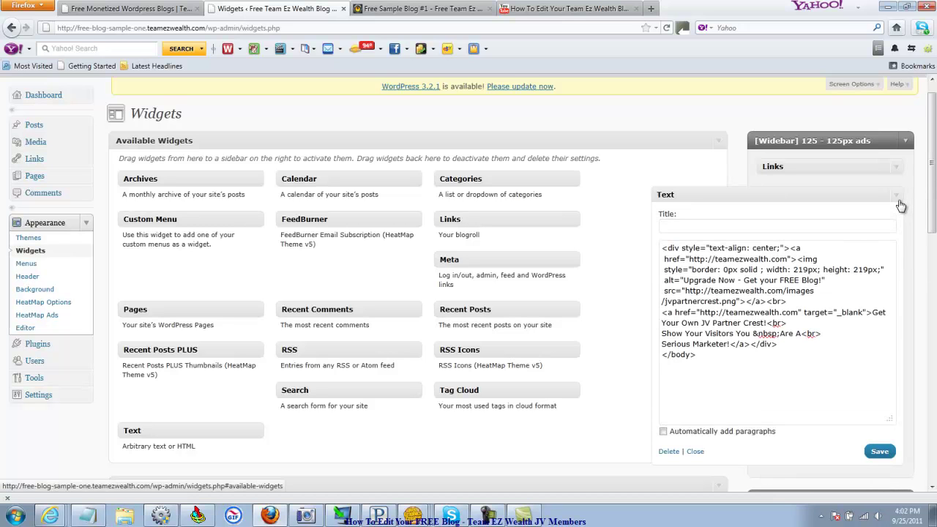
left_click(728, 369)
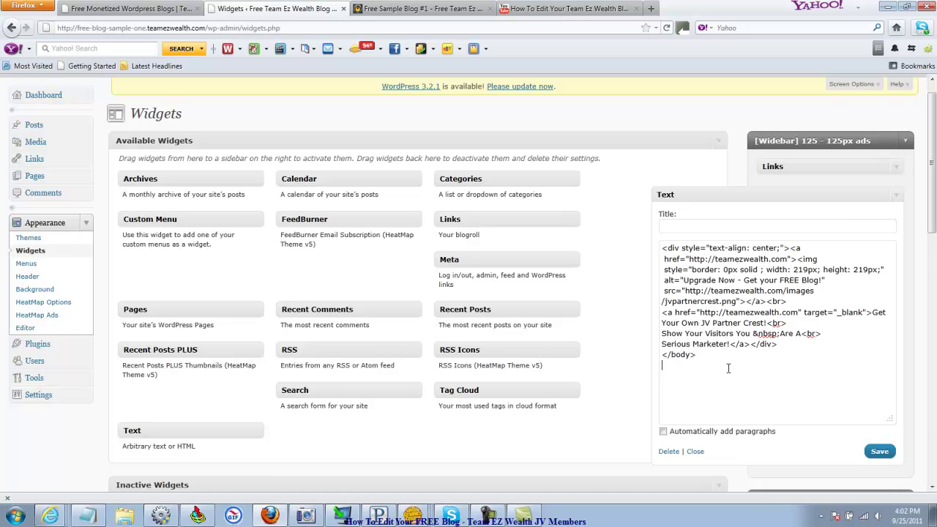
left_click_drag(729, 369, 689, 334)
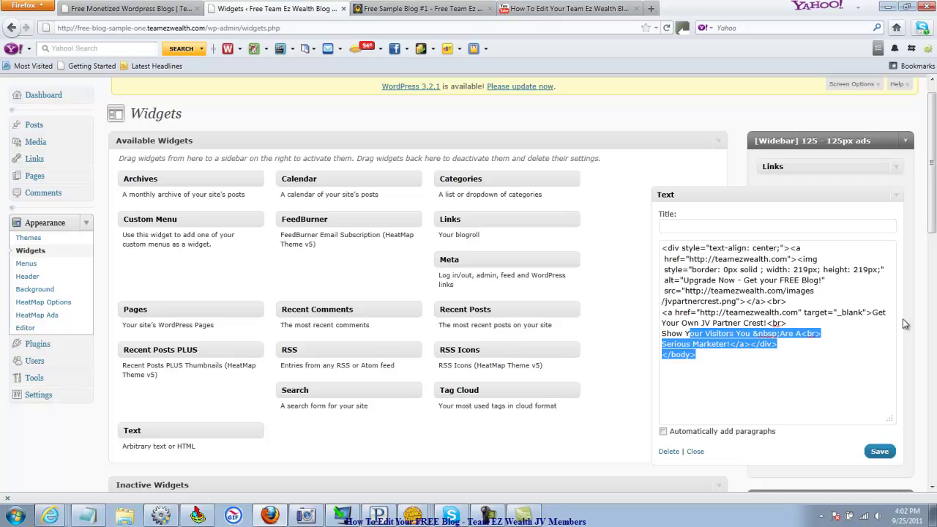
left_click(695, 452)
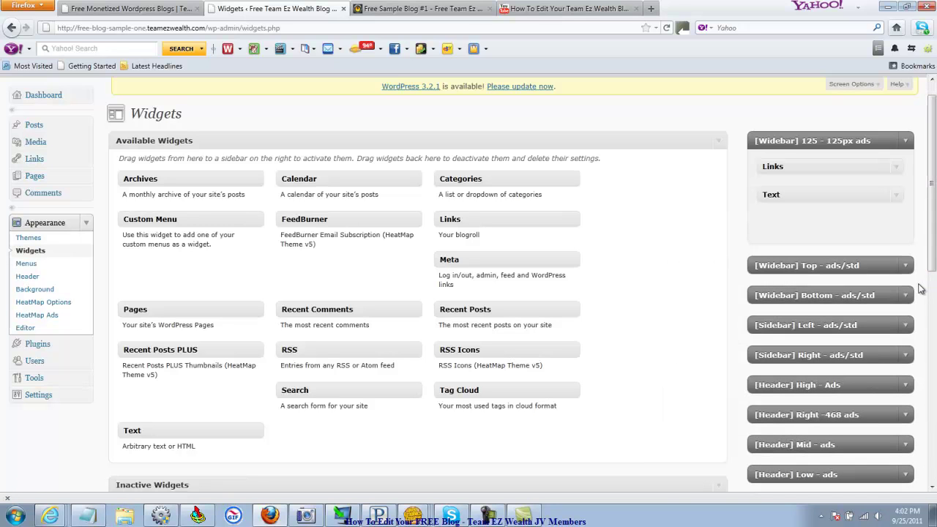
Inspect the Text widget's code in the [Sidebar] Left area and compare it with the sidebar ads on the live blog.
left_click(907, 327)
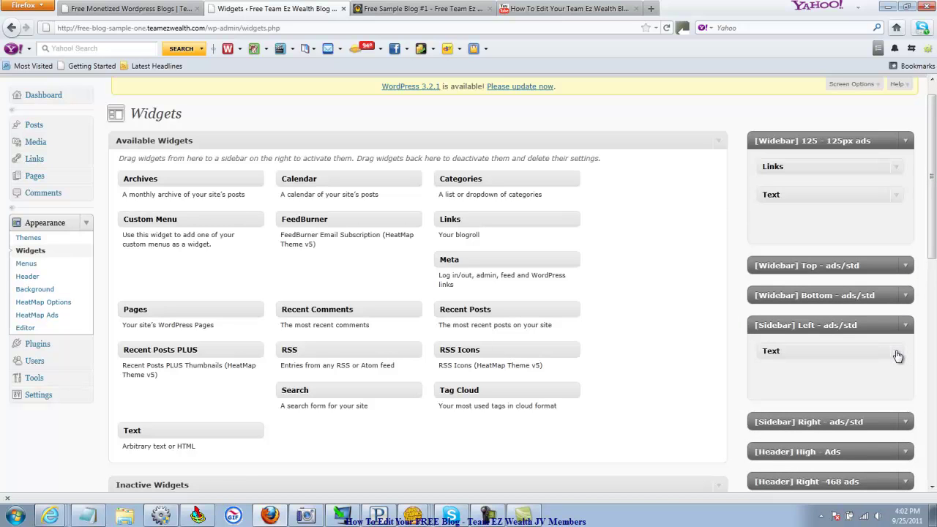
left_click(898, 356)
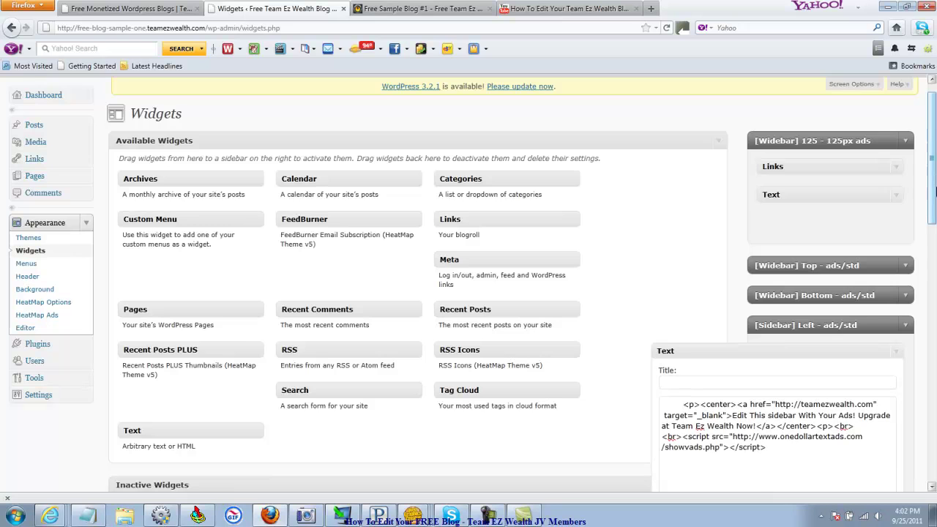
left_click_drag(933, 192, 933, 236)
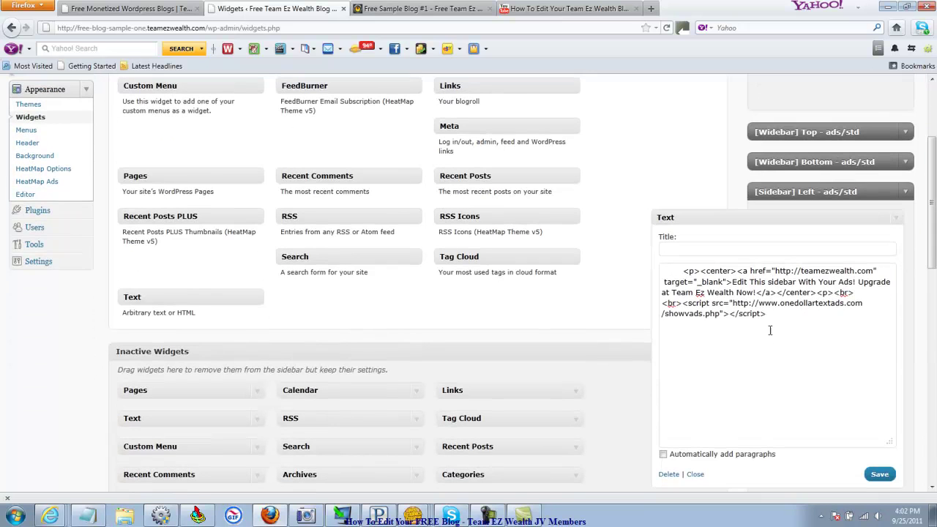
left_click(432, 9)
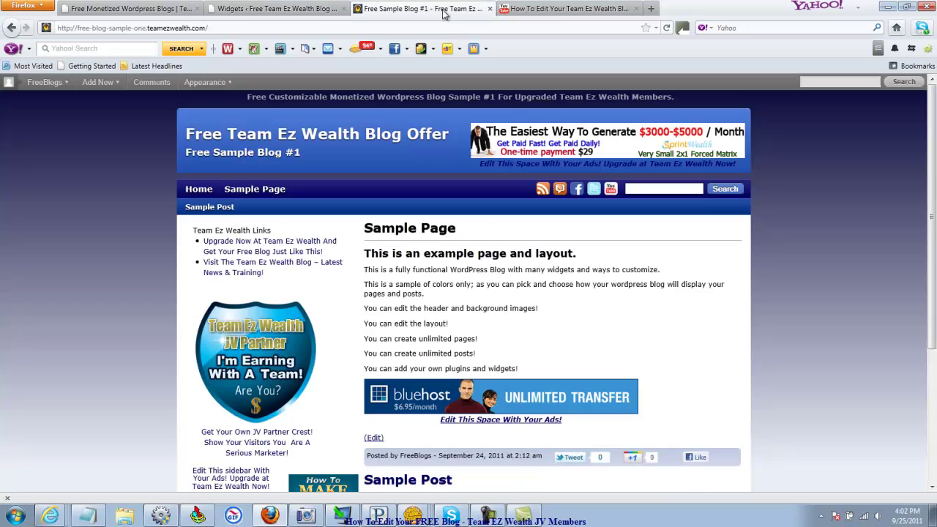
scroll(933, 223, "down", 5)
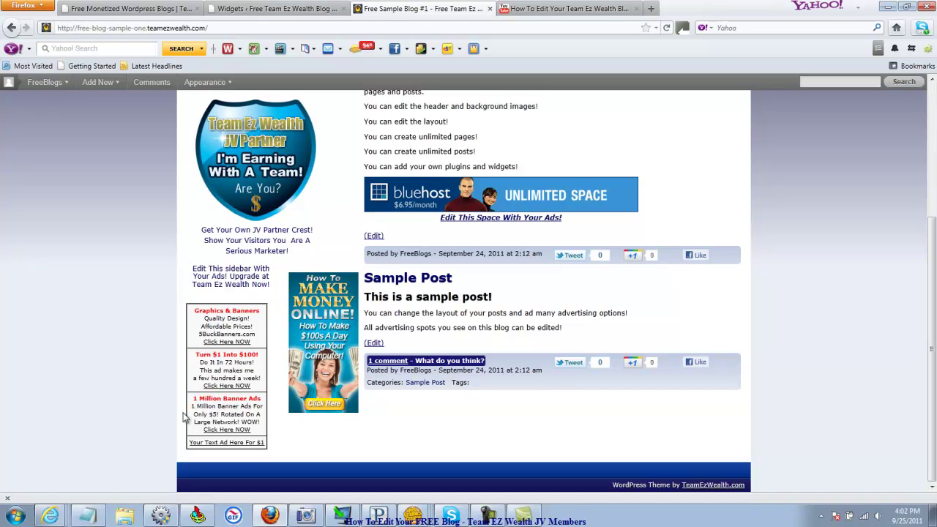
Return to the Widgets page, review the HTML of the [Sidebar] Left Text widget, and save and close the widget.
left_click(316, 10)
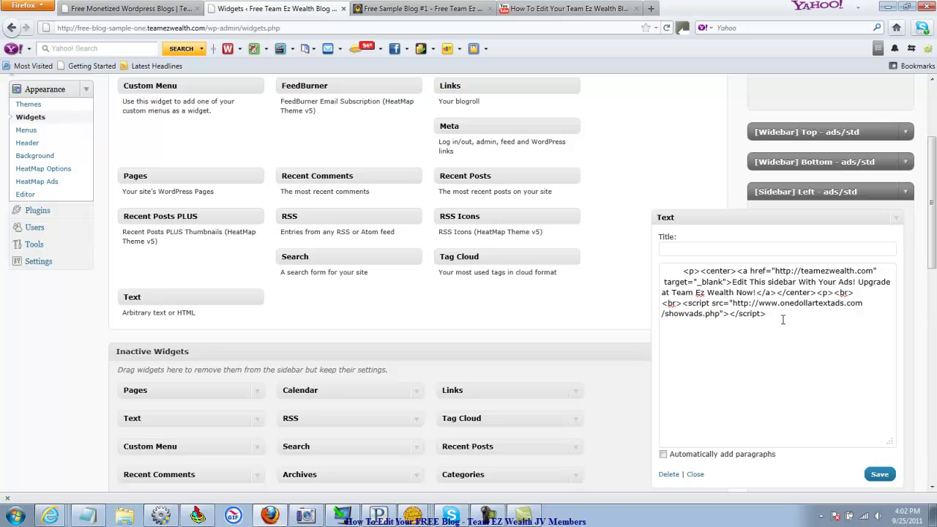
left_click_drag(766, 315, 766, 293)
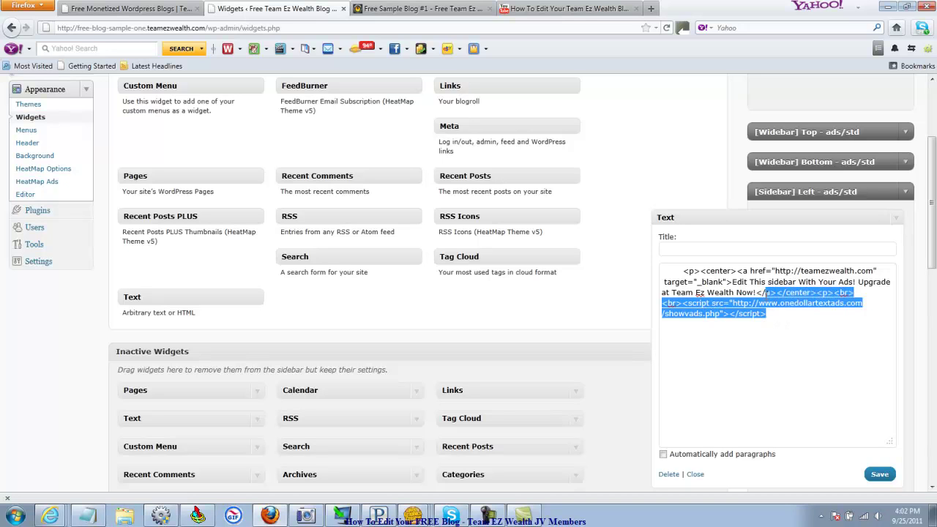
left_click(803, 350)
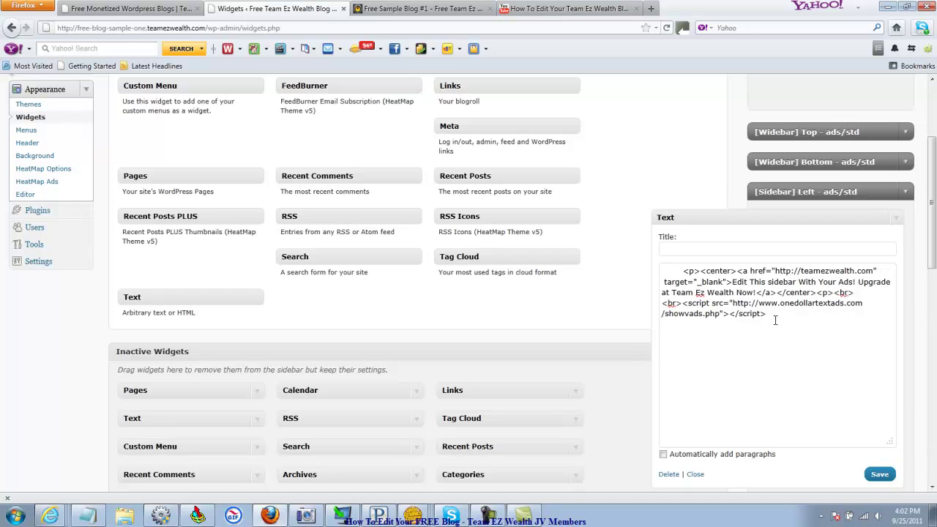
left_click_drag(774, 318, 682, 264)
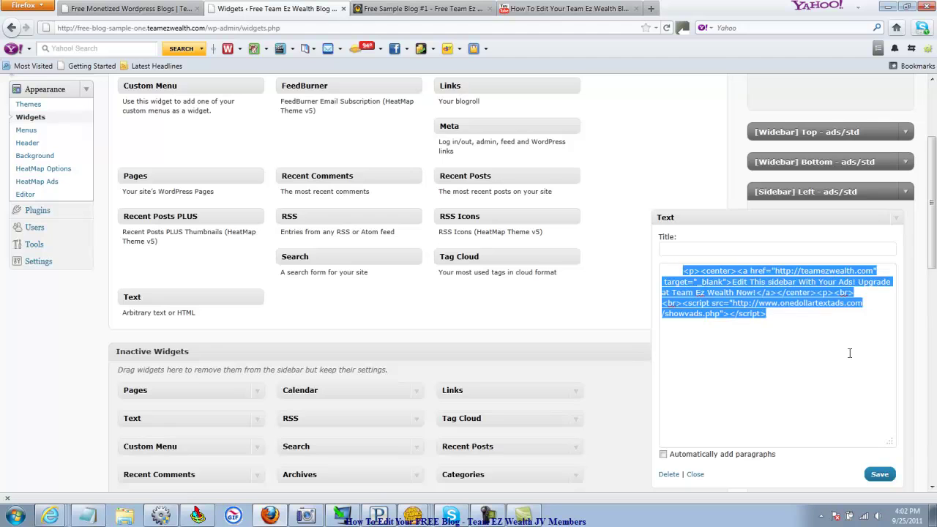
left_click(849, 353)
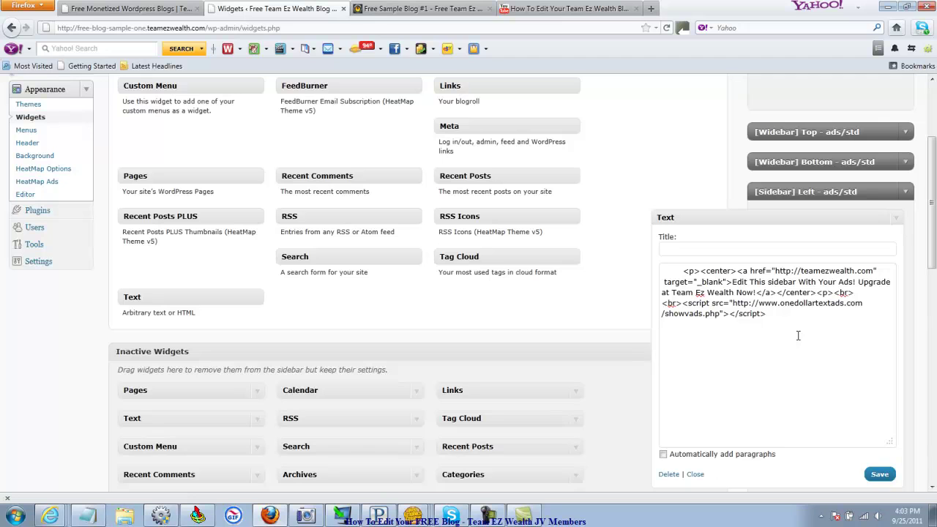
left_click(881, 475)
left_click(879, 476)
left_click(697, 474)
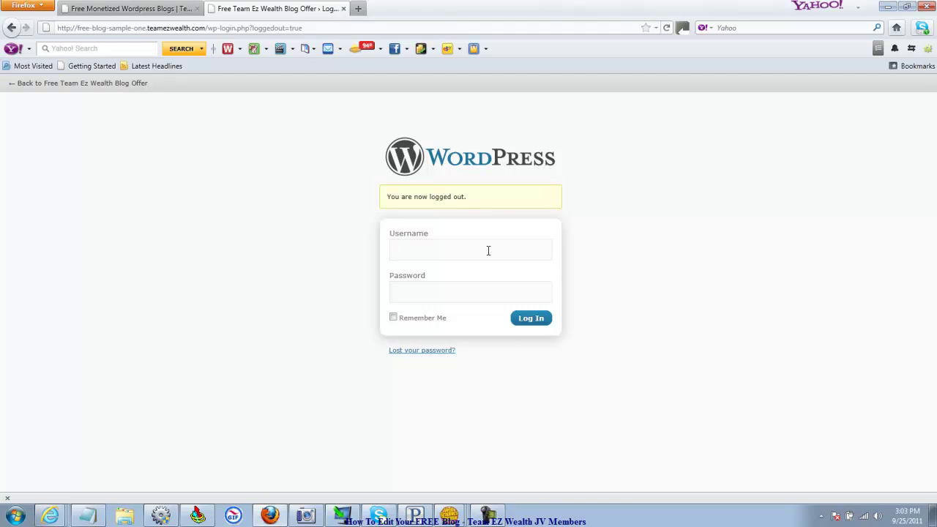
Log in to the WordPress dashboard of the sample blog with the username admin.
type("ad")
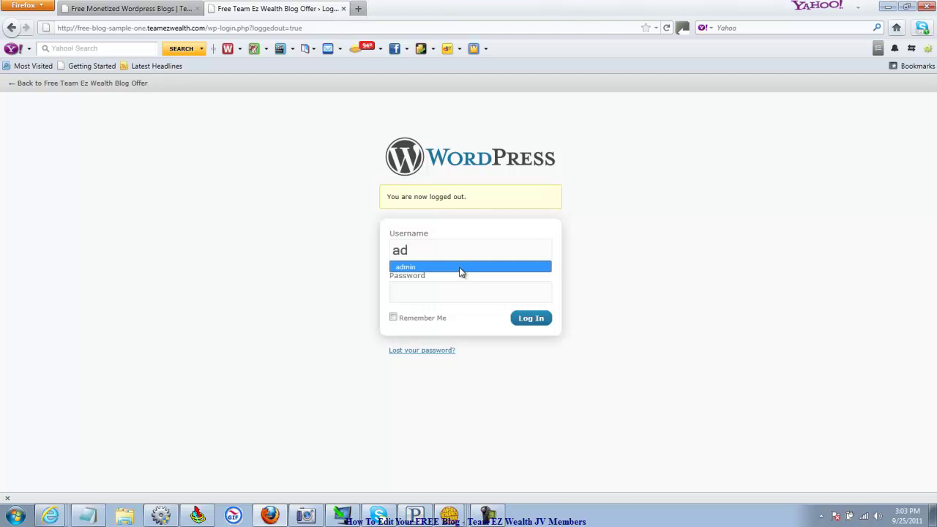
left_click(461, 268)
left_click(543, 323)
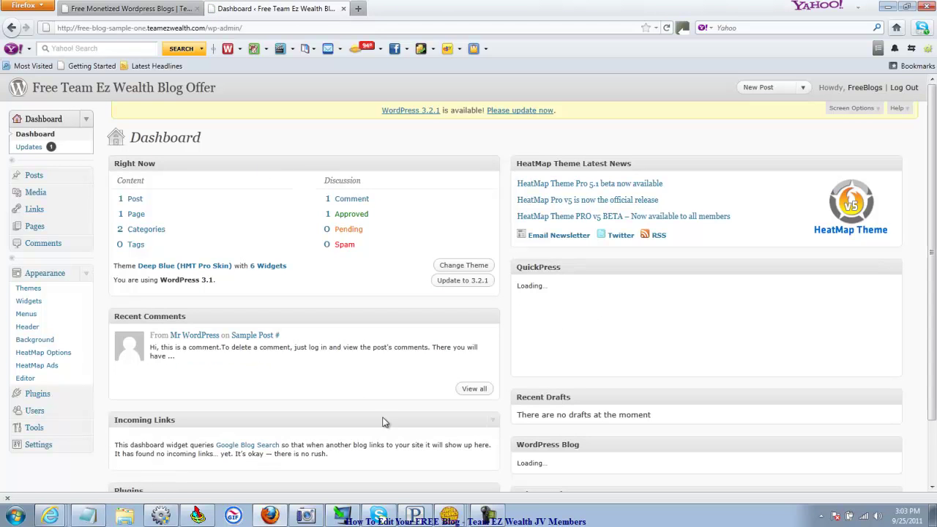
Open the HeatMap Options page of the Appearance settings and show its Home Page section.
left_click(87, 276)
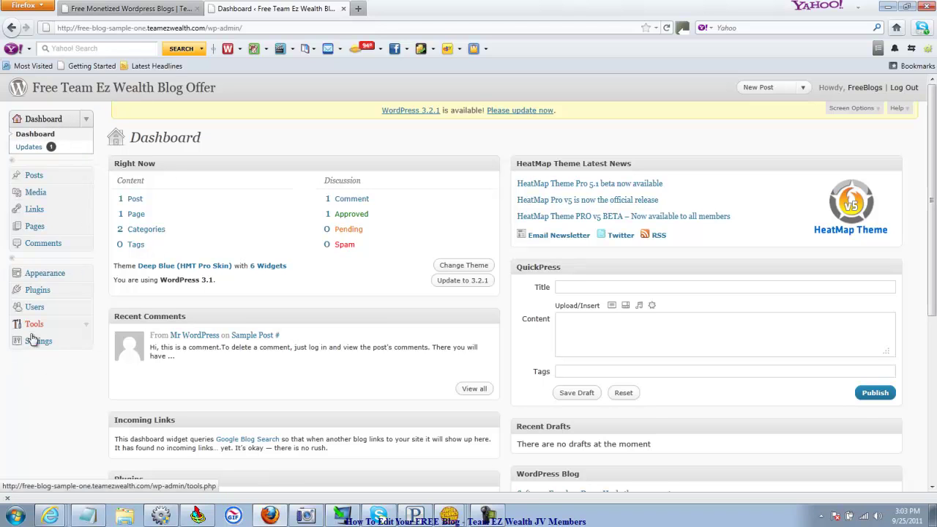
left_click(88, 279)
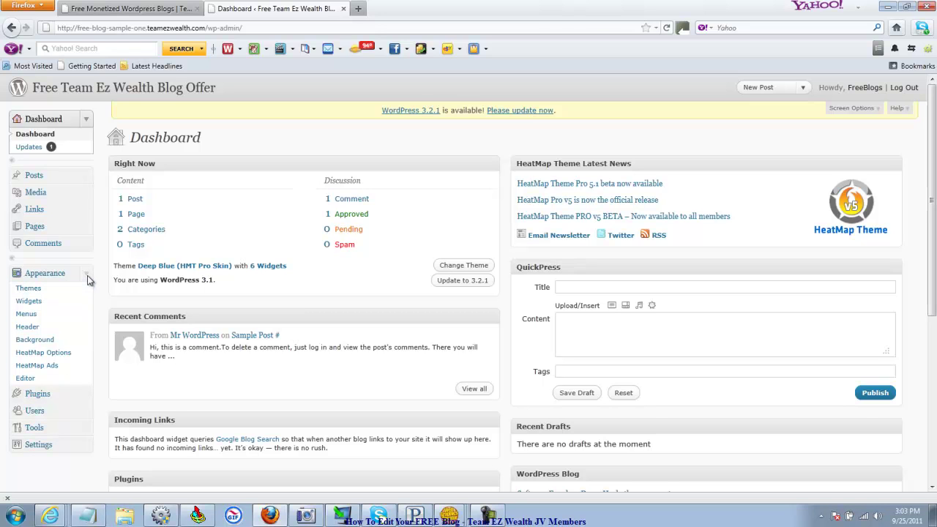
left_click(52, 354)
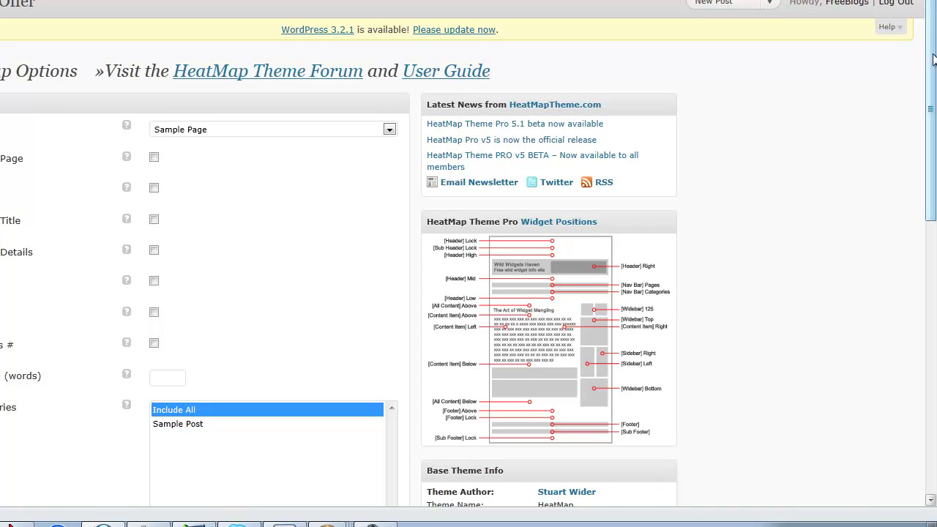
left_click_drag(935, 61, 934, 71)
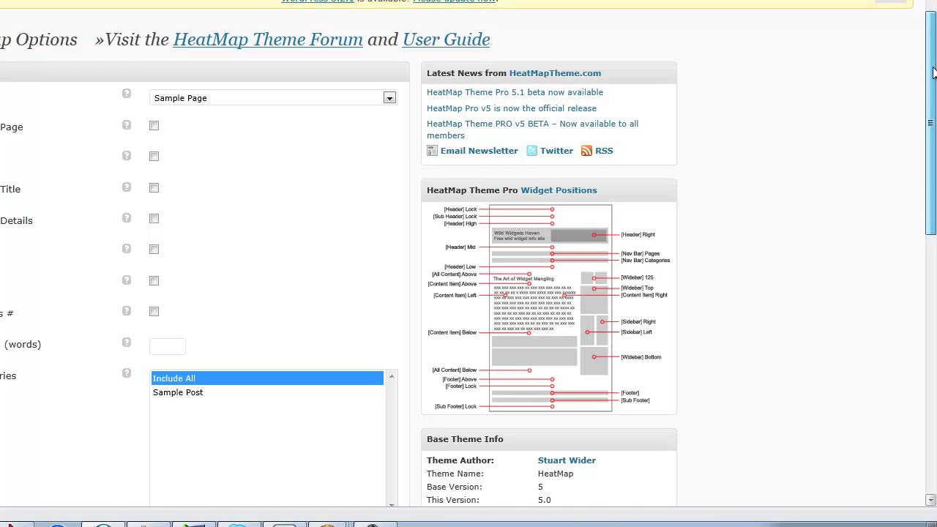
scroll(659, 51, "down", 1)
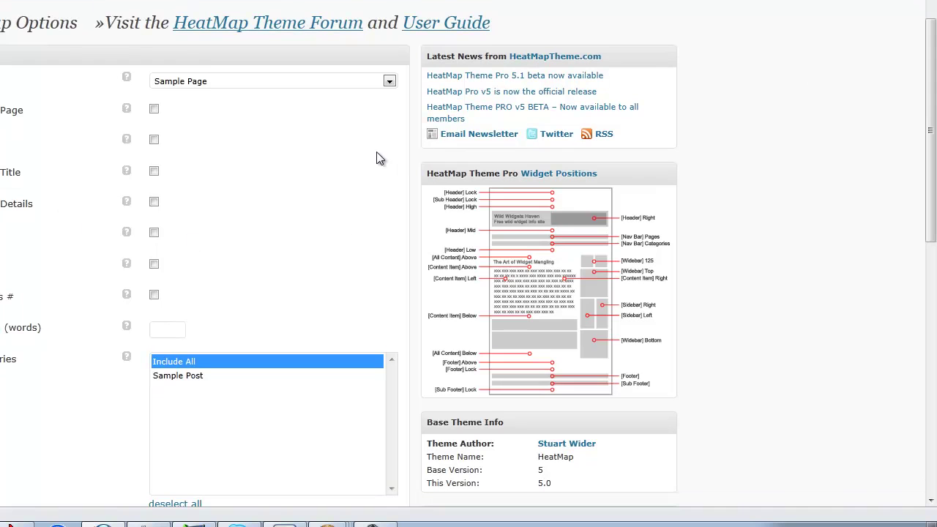
left_click(403, 57)
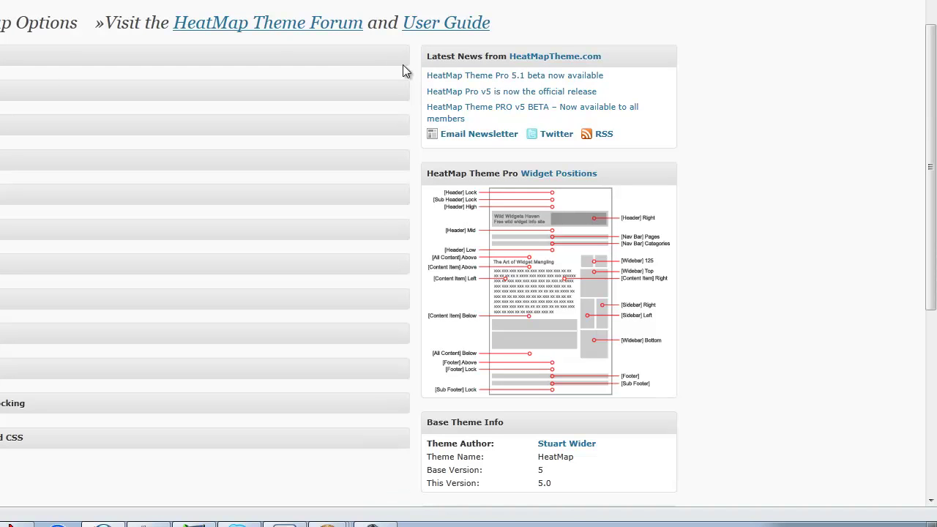
left_click(403, 62)
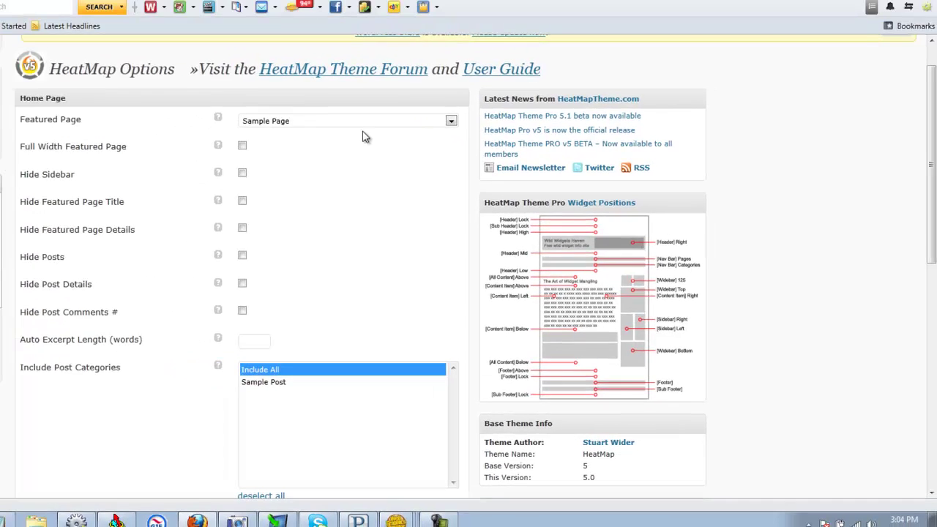
Choose Sample Page as the Featured Page and save the Home Page settings.
left_click(297, 83)
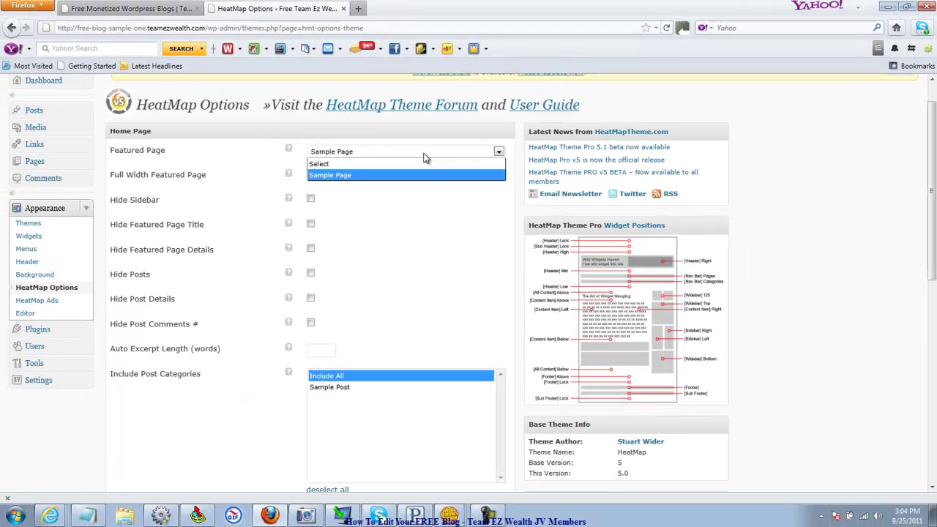
left_click(350, 175)
left_click(363, 156)
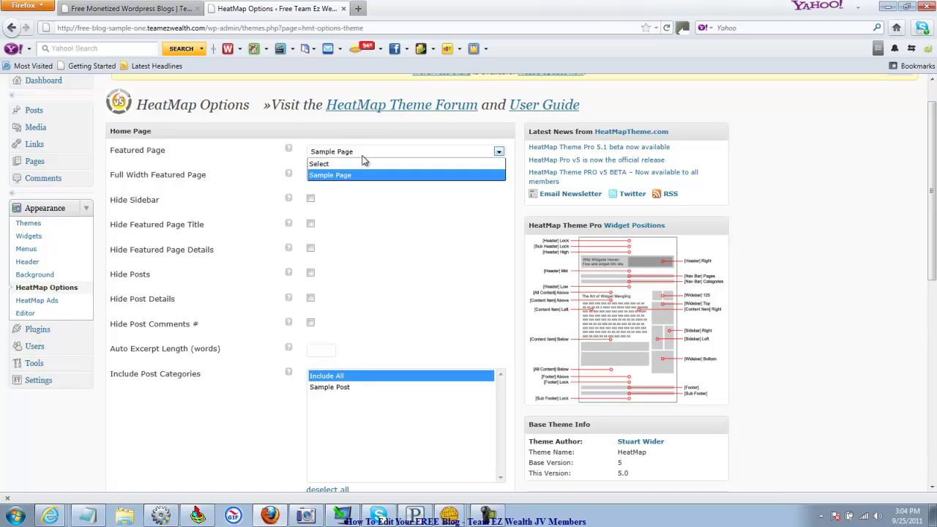
left_click(354, 177)
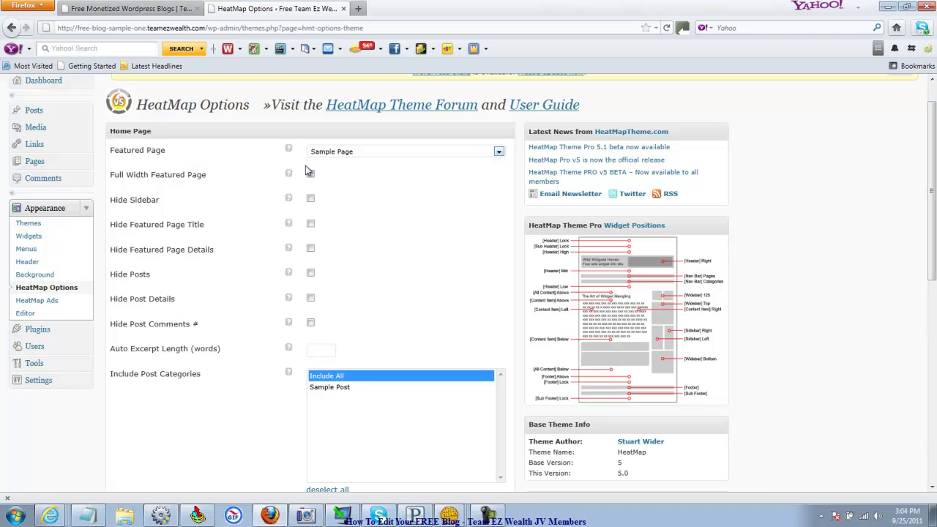
left_click(382, 156)
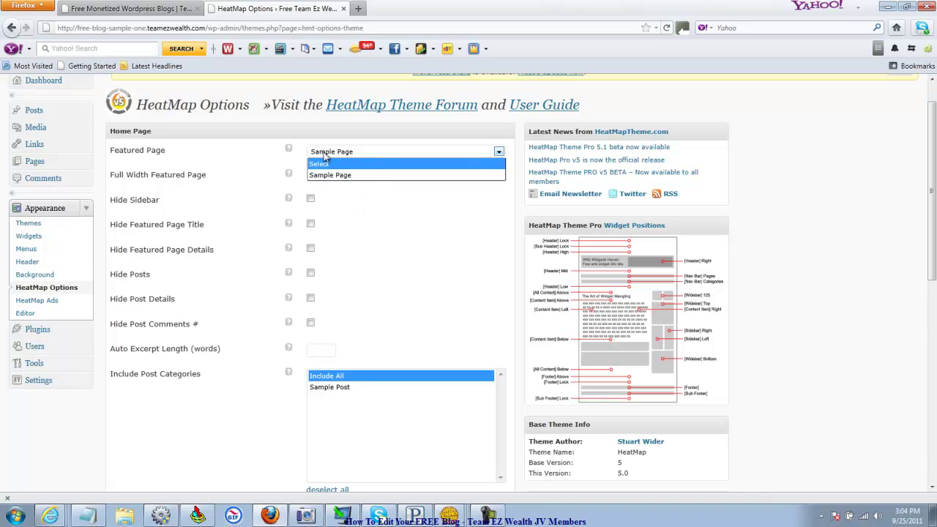
left_click(399, 216)
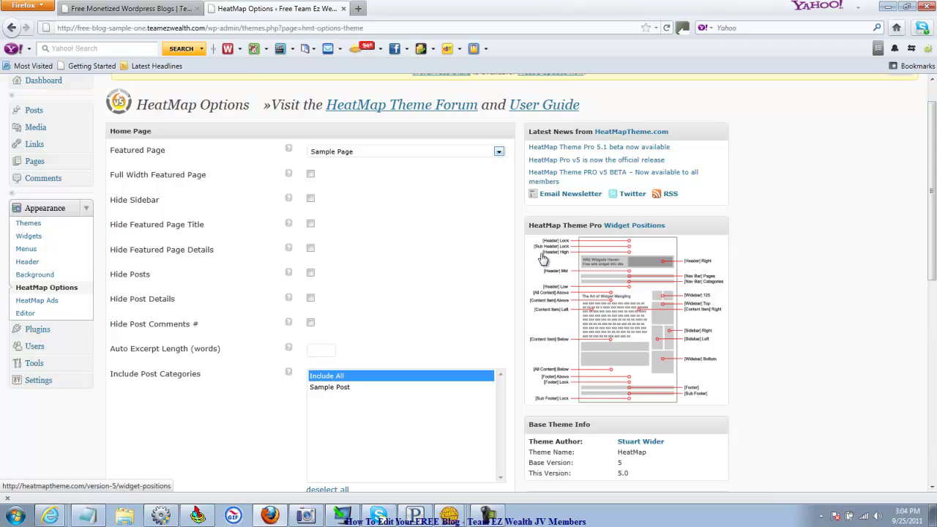
left_click_drag(934, 196, 934, 248)
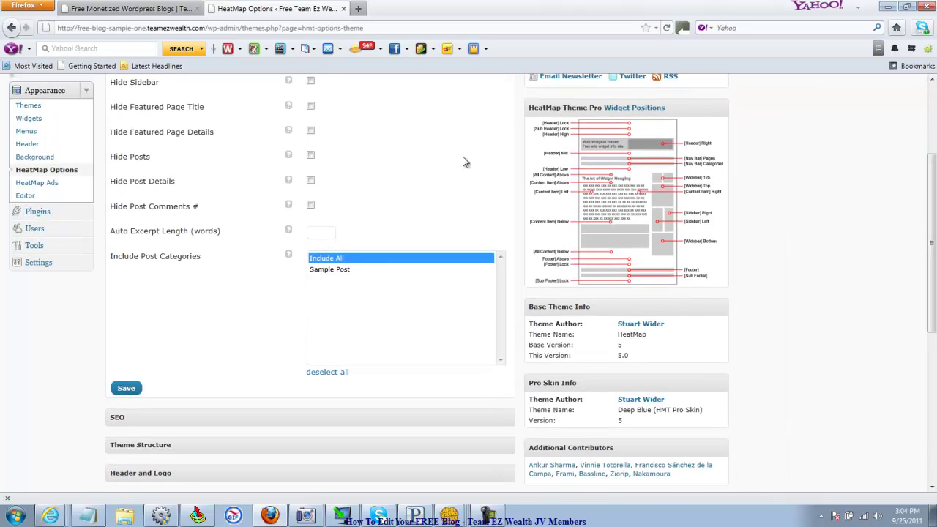
left_click(126, 388)
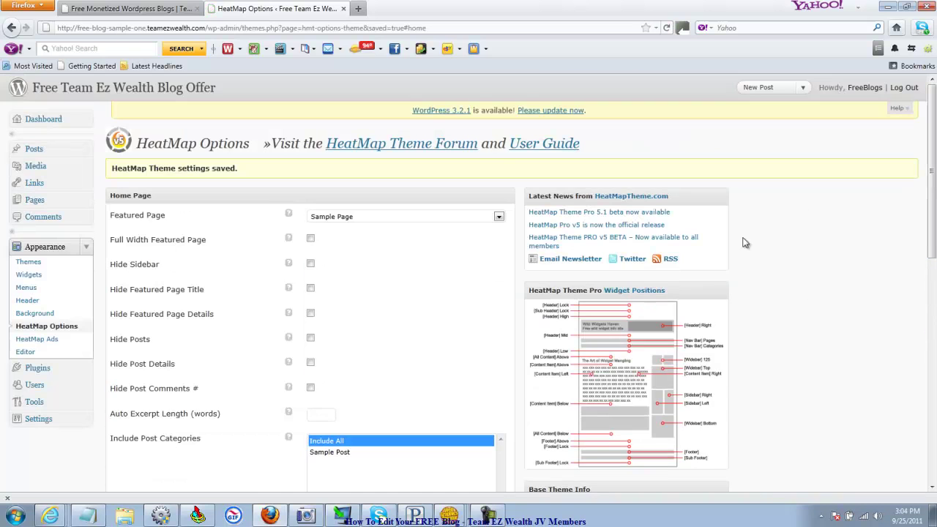
Collapse the Home Page section and enable Assign H2 to Page Titles and Assign H2 to Post Titles in the SEO section.
left_click(509, 198)
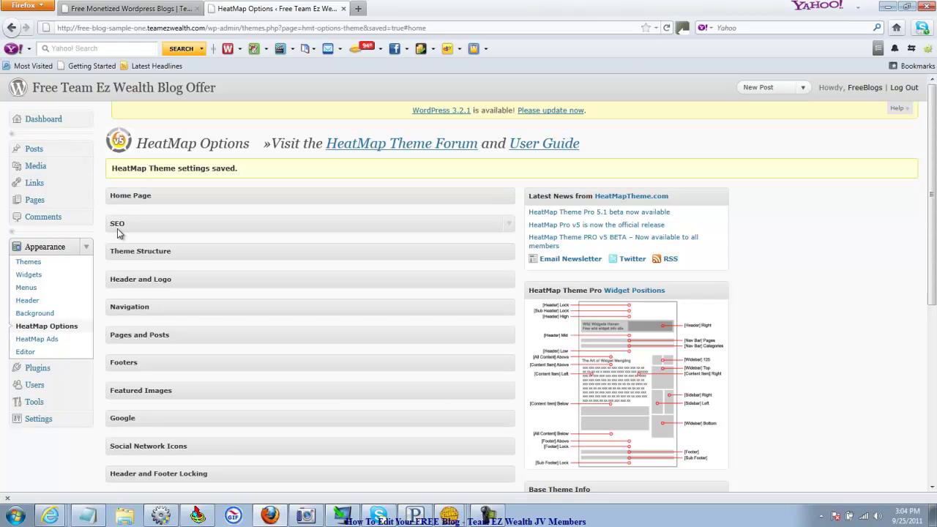
left_click(511, 230)
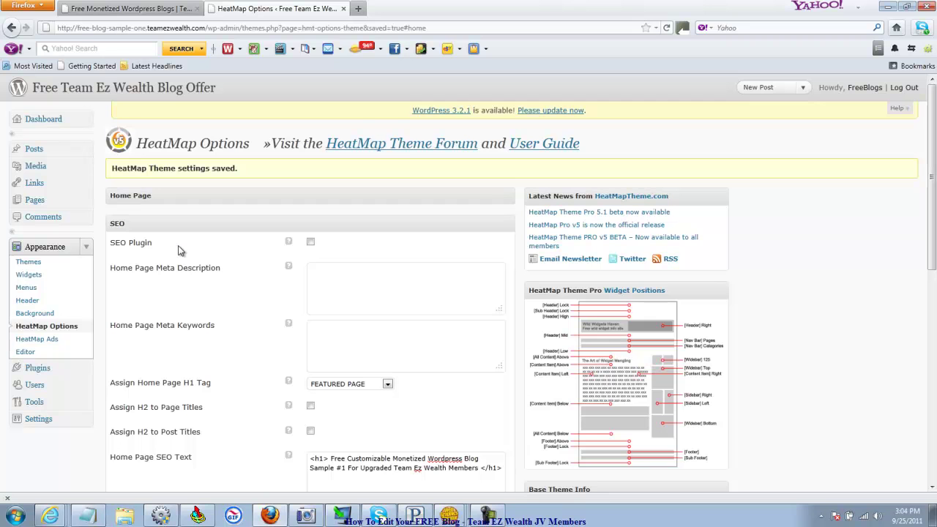
left_click(313, 243)
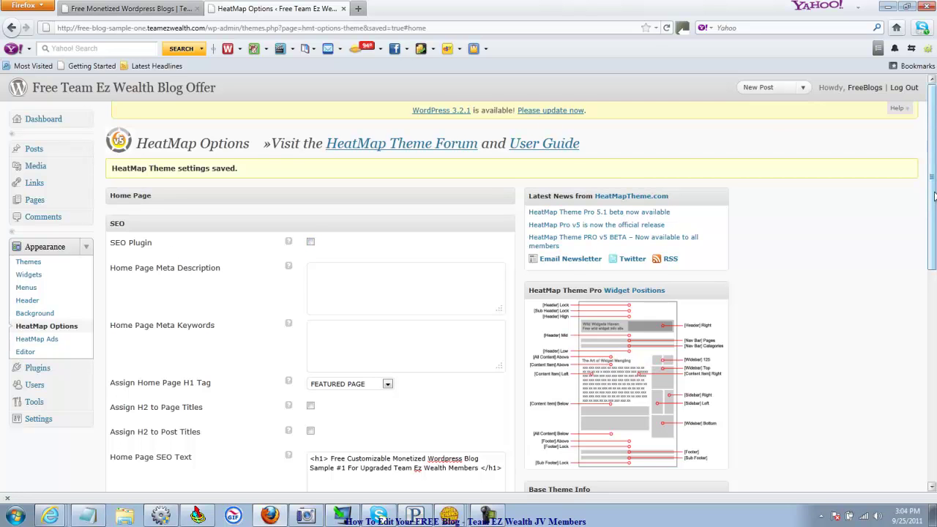
left_click_drag(934, 197, 935, 253)
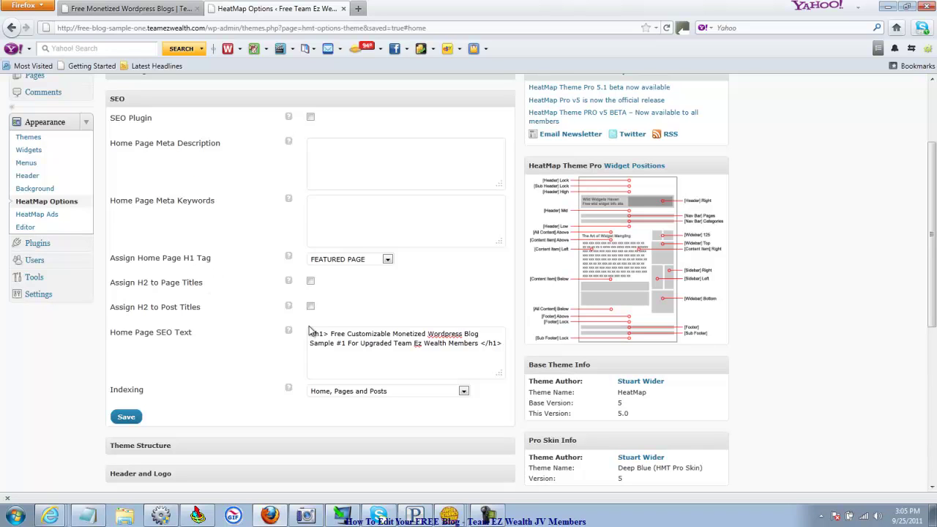
left_click(311, 283)
left_click(311, 307)
left_click_drag(929, 246, 932, 270)
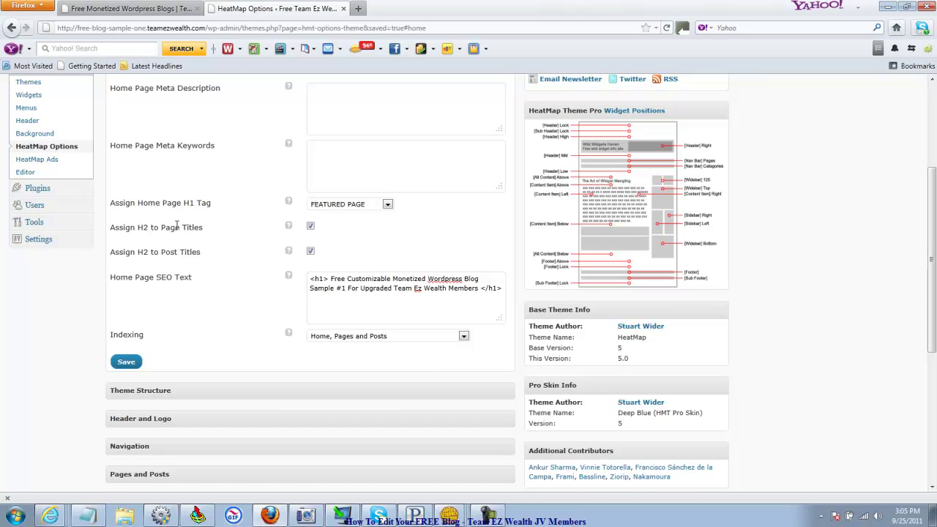
Examine the opening and closing h1 tags and the keyword sentence between them in the Home Page SEO Text.
scroll(778, 285, "down", 2)
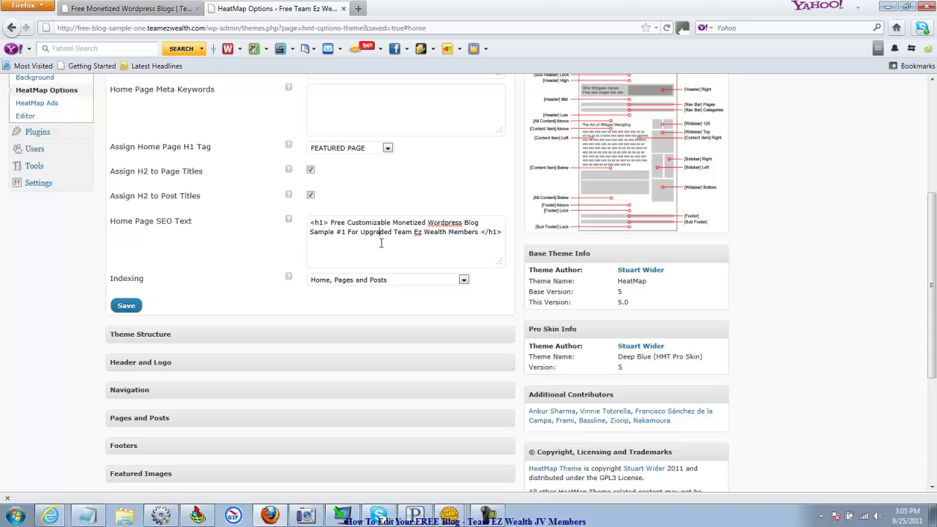
left_click_drag(327, 223, 308, 225)
left_click_drag(481, 232, 502, 232)
left_click(483, 249)
left_click_drag(329, 222, 483, 235)
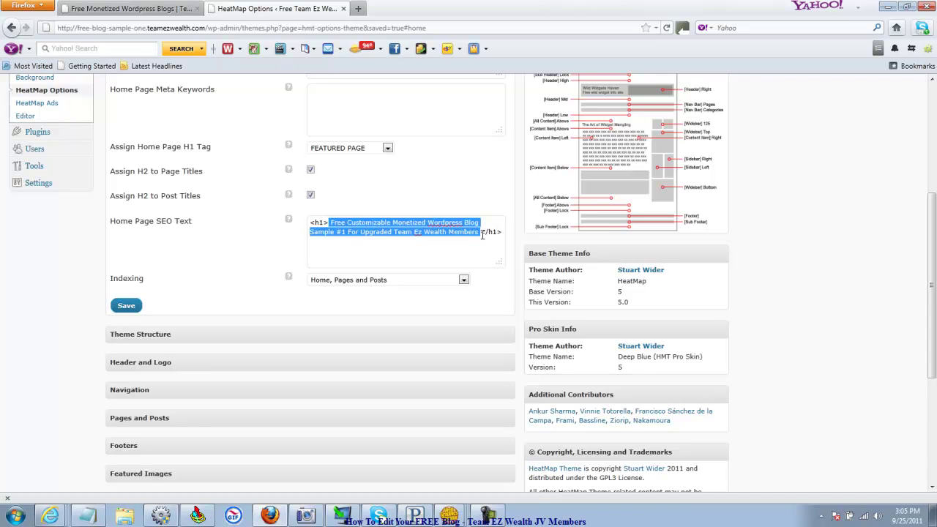
left_click(370, 235)
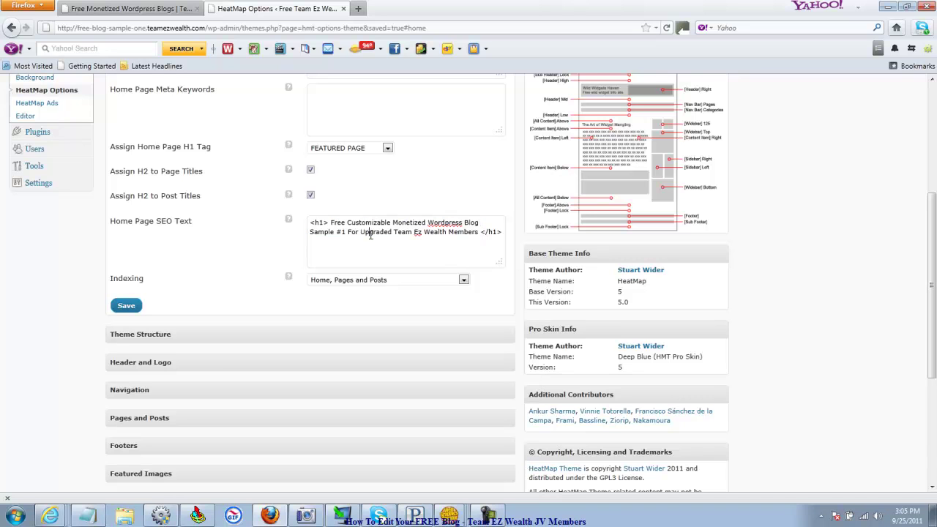
left_click_drag(355, 223, 331, 228)
left_click(468, 235)
left_click(349, 235)
Add a period after "Members" in the Home Page SEO Text and save the SEO settings.
left_click(478, 232)
type(".")
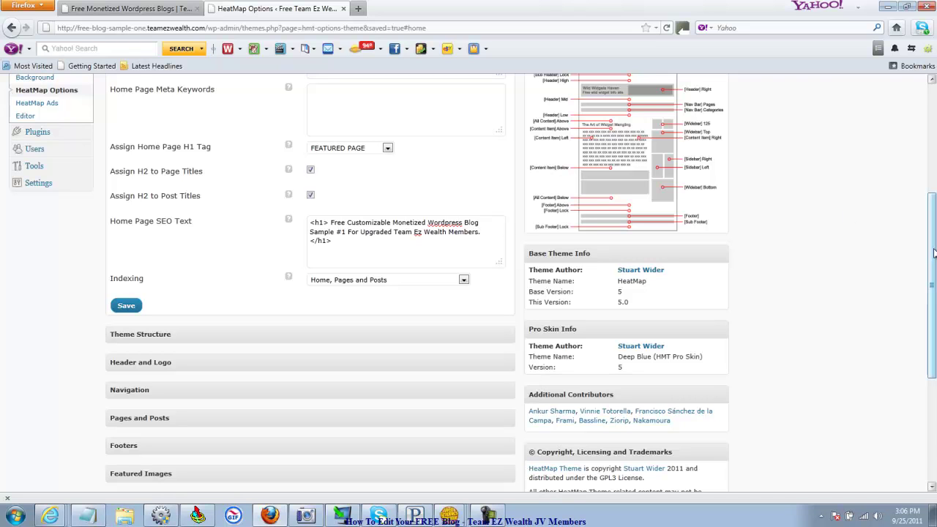
scroll(478, 235, "down", 1)
left_click(129, 268)
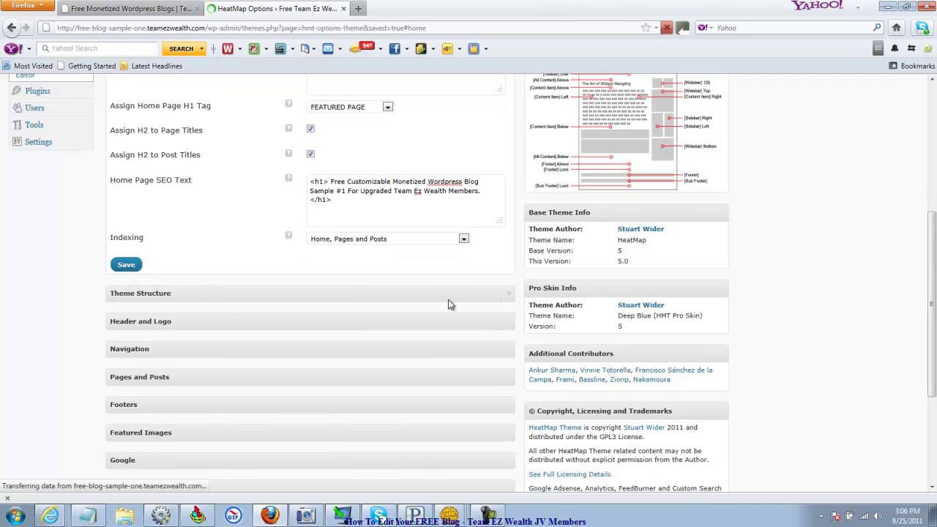
Collapse the SEO section, expand Theme Structure and save its settings with the sidebar position kept at LEFT.
scroll(534, 154, "down", 1)
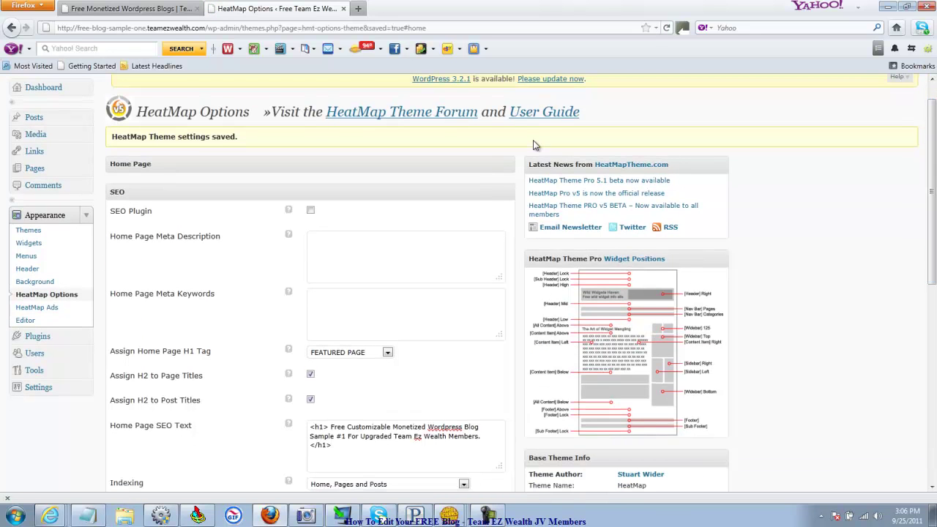
left_click(512, 196)
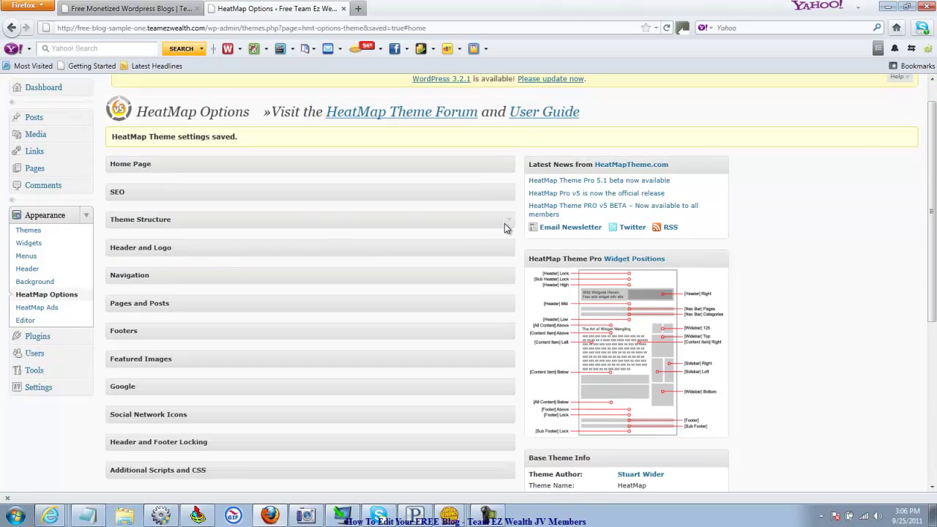
left_click(504, 223)
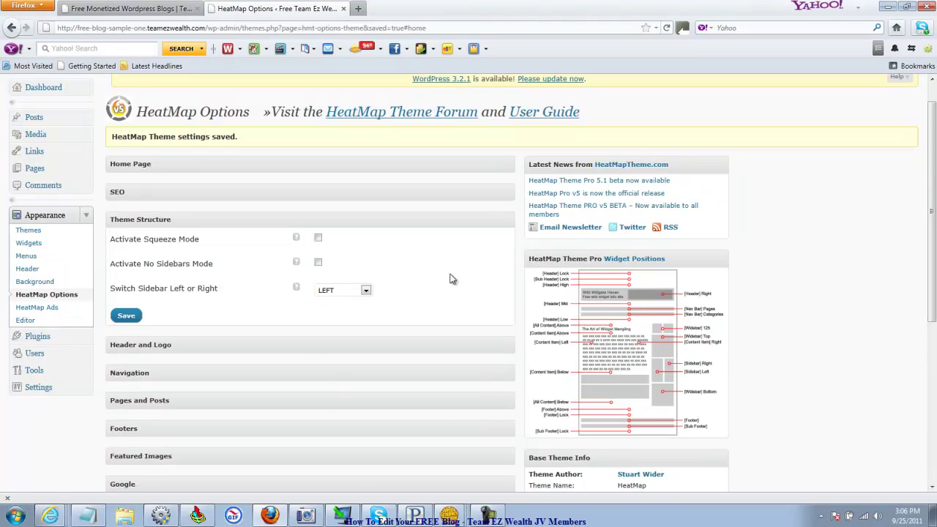
left_click(126, 316)
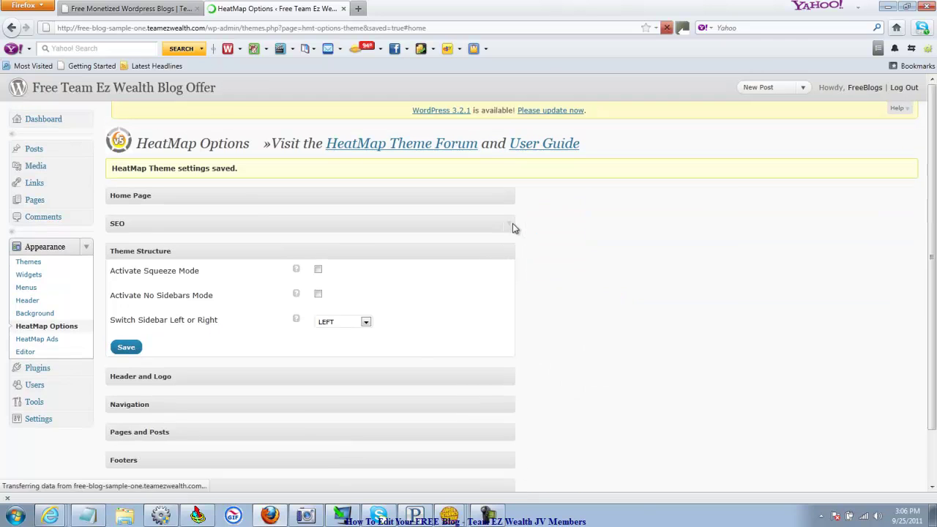
Collapse the SEO and Theme Structure sections, and look over the logo, favicon and hide options under Header and Logo.
left_click(513, 225)
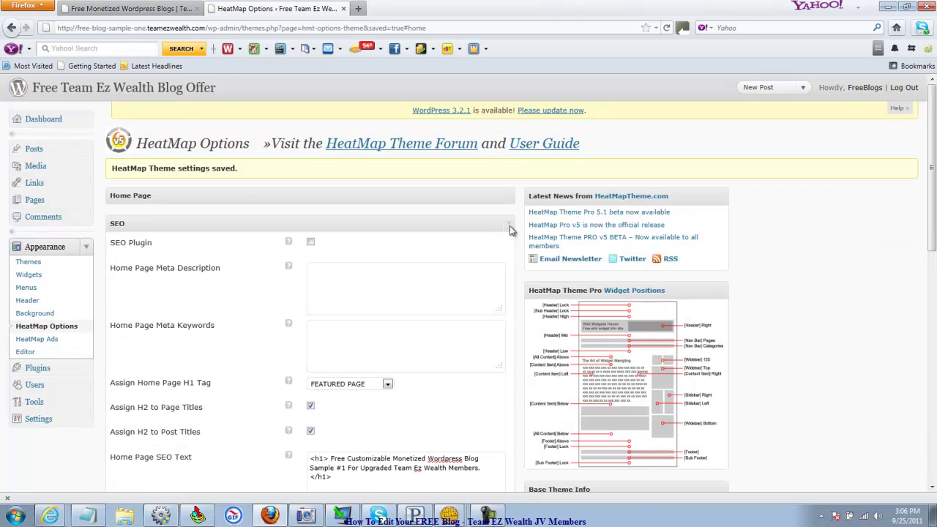
left_click(509, 225)
left_click(510, 256)
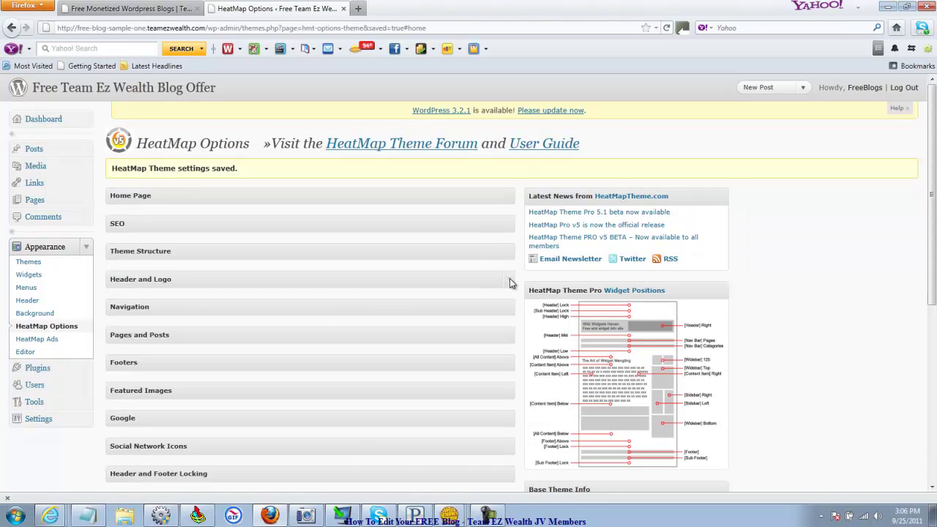
left_click(511, 282)
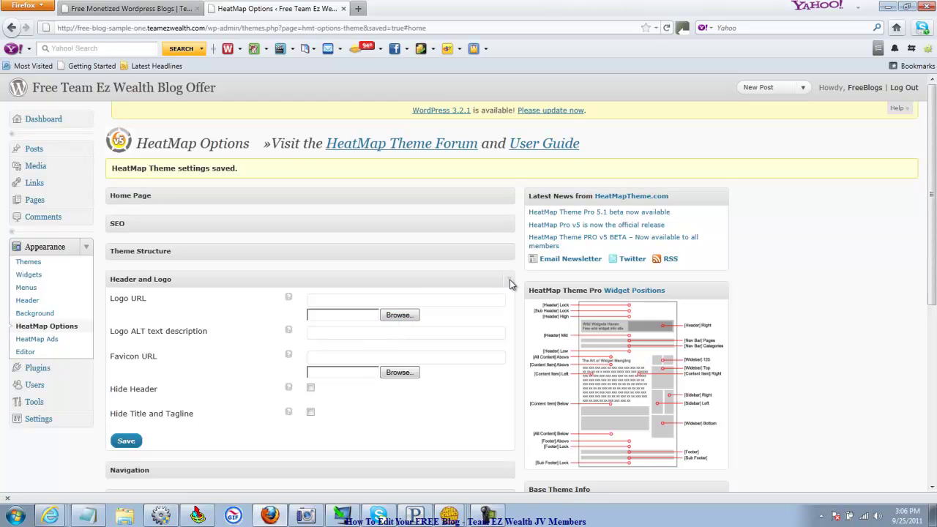
left_click(510, 284)
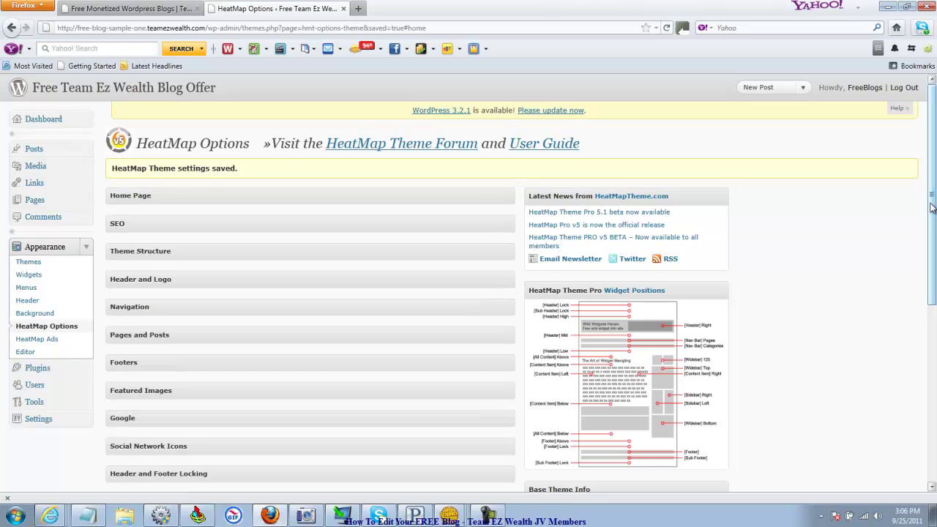
Expand the Footers section and examine the credit link's URL in the Subfooter Right text.
left_click_drag(933, 210, 934, 265)
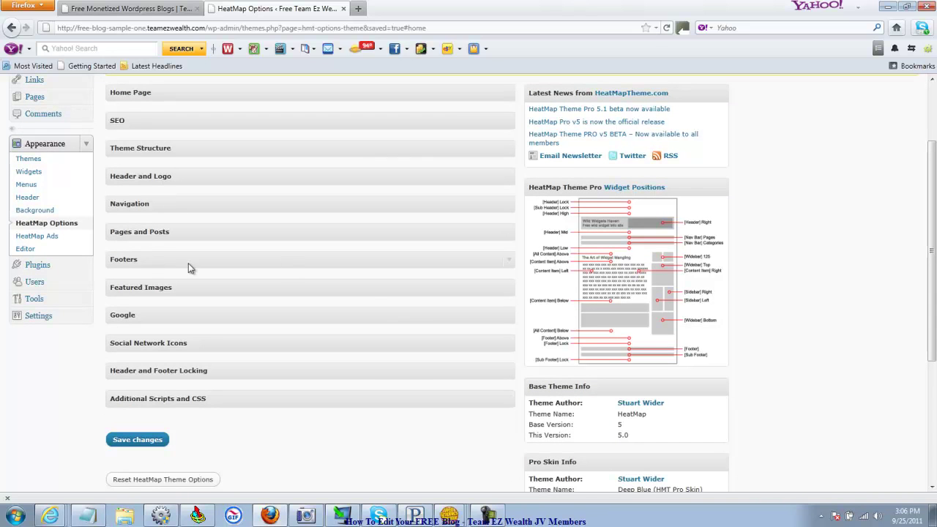
left_click(511, 262)
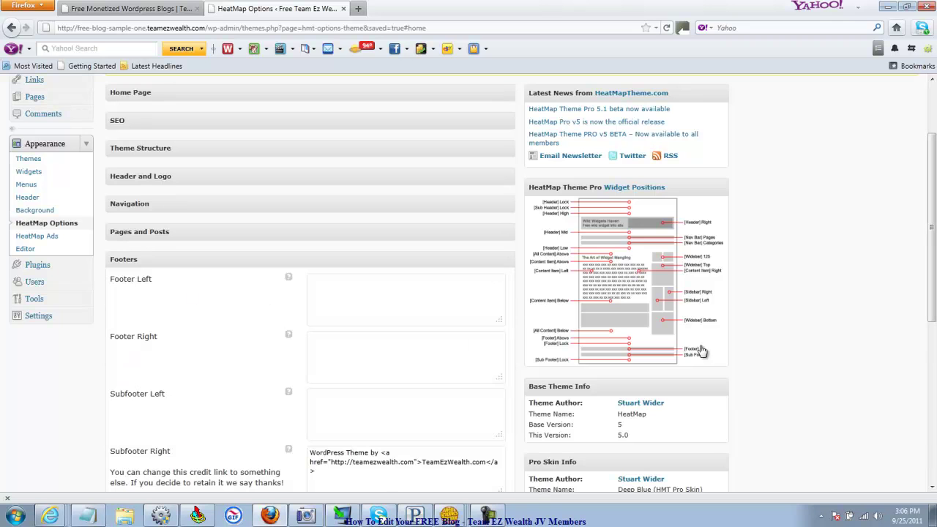
left_click_drag(933, 267, 935, 339)
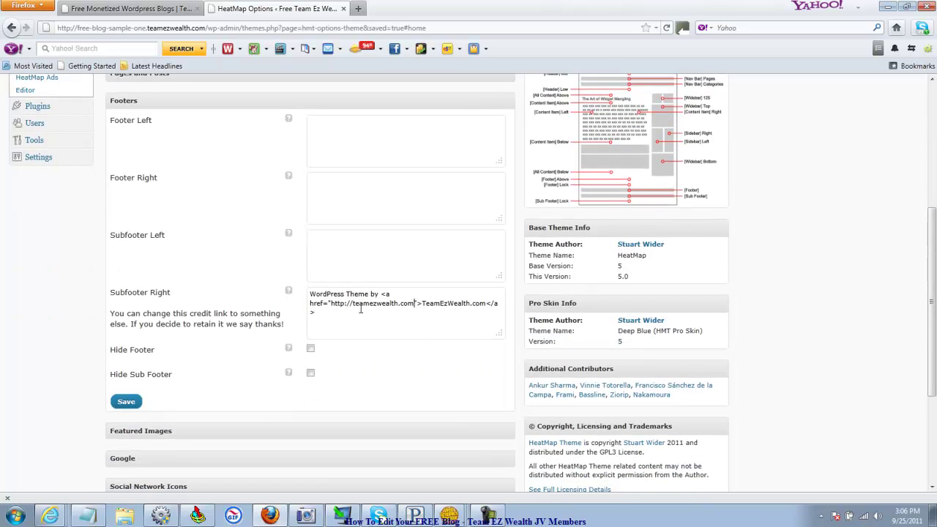
left_click(332, 307, "shift")
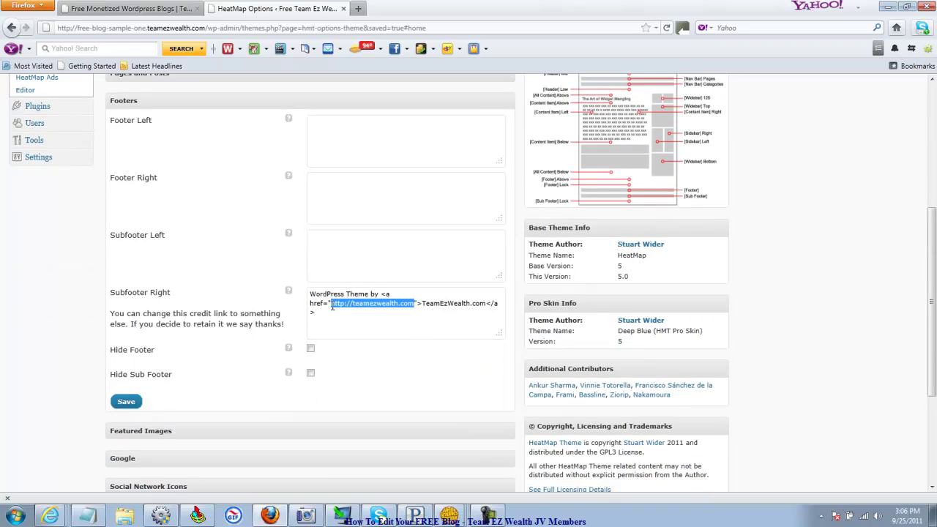
left_click(414, 311)
scroll(934, 293, "down", 5)
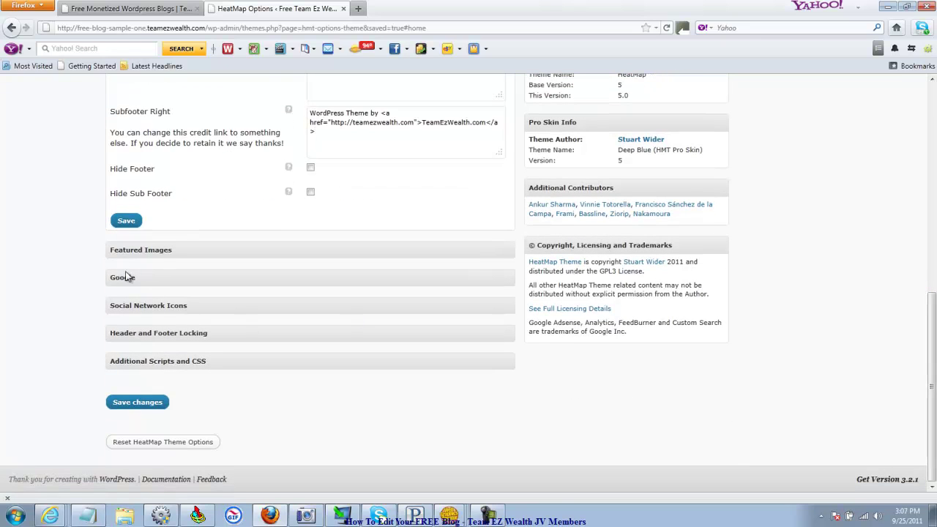
Expand Social Network Icons, review the profile IDs and the Google One Plus, Tweet and Like button options, and save the section.
left_click(511, 311)
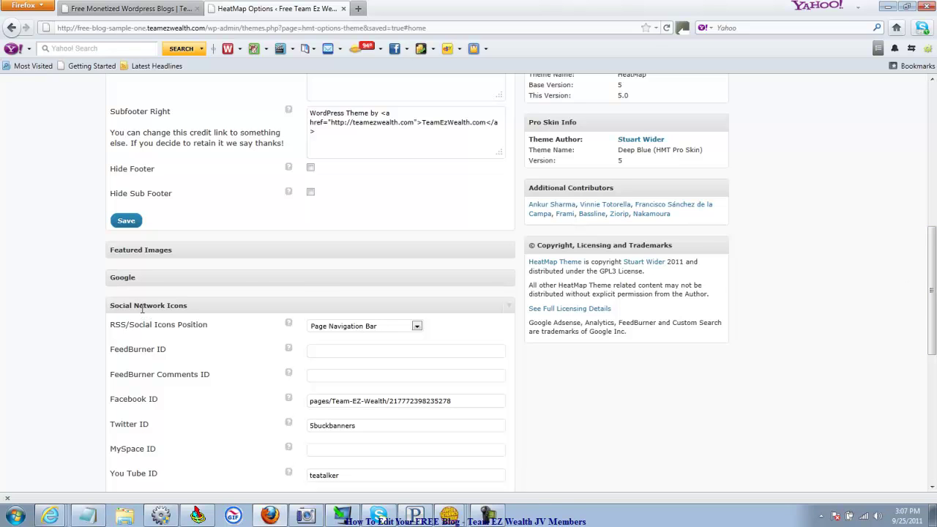
left_click_drag(932, 264, 933, 330)
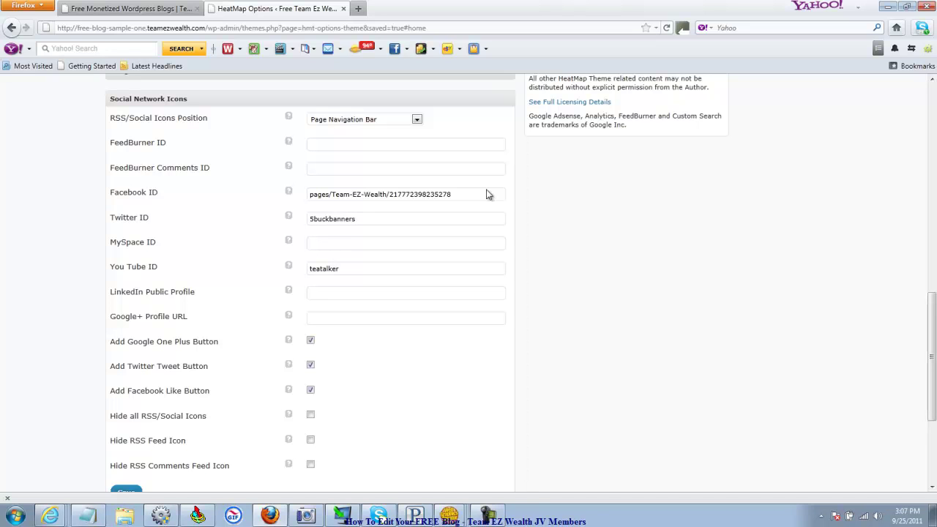
left_click_drag(934, 313, 934, 343)
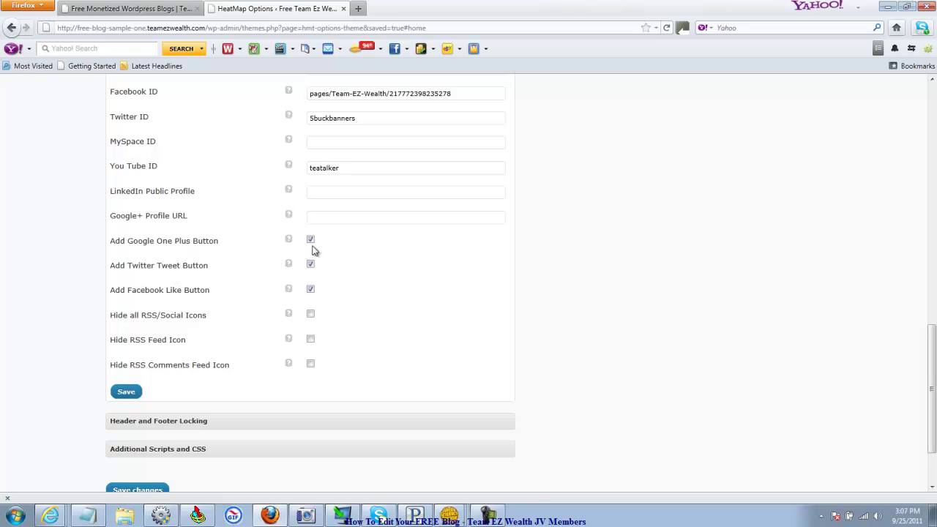
left_click(310, 288)
left_click(126, 392)
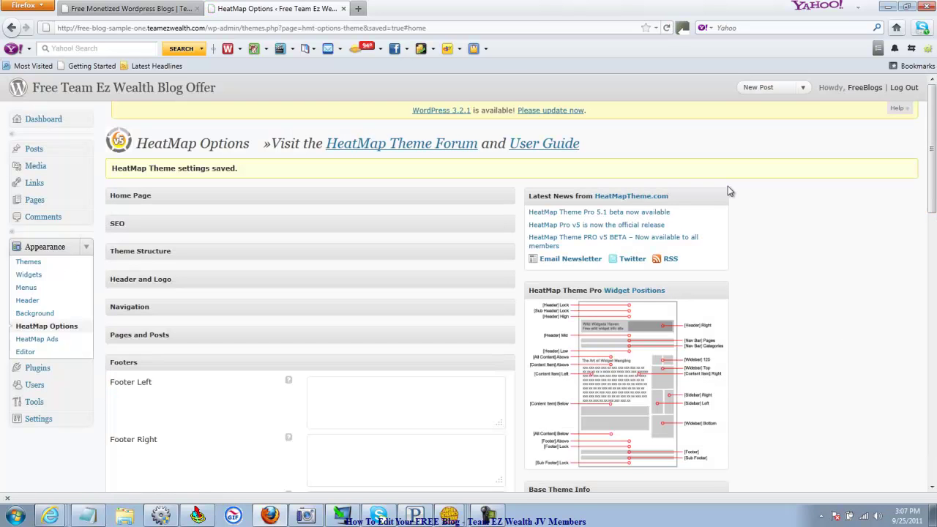
Open the live blog and check its social icons, share buttons and the SEO text line above the header.
left_click(137, 97)
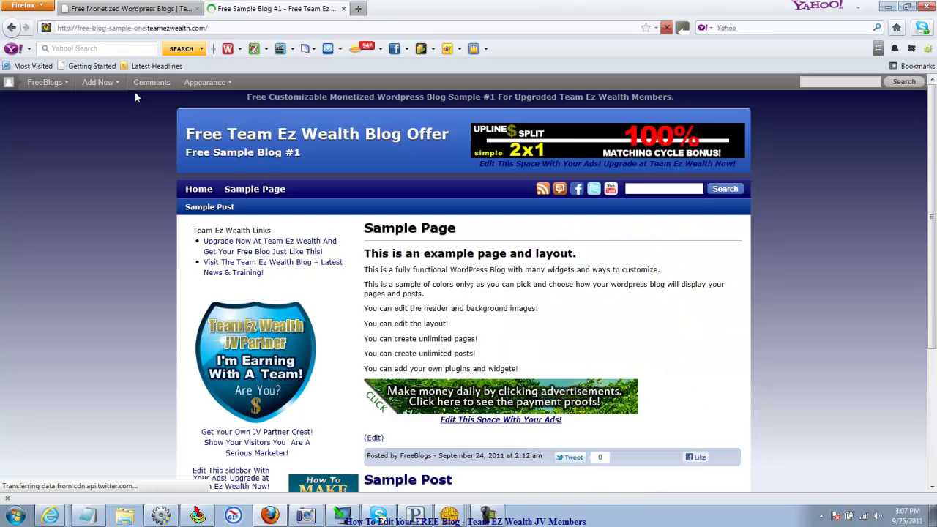
scroll(725, 140, "down", 1)
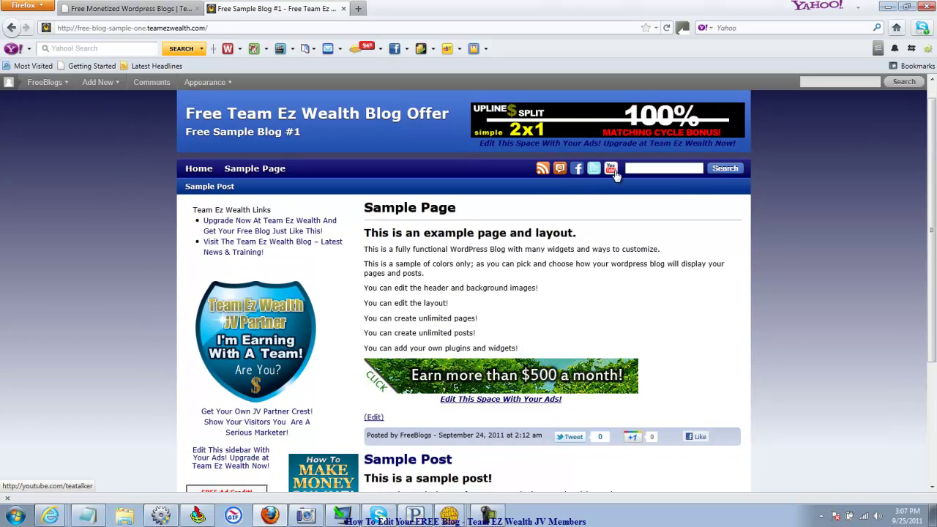
scroll(935, 235, "down", 3)
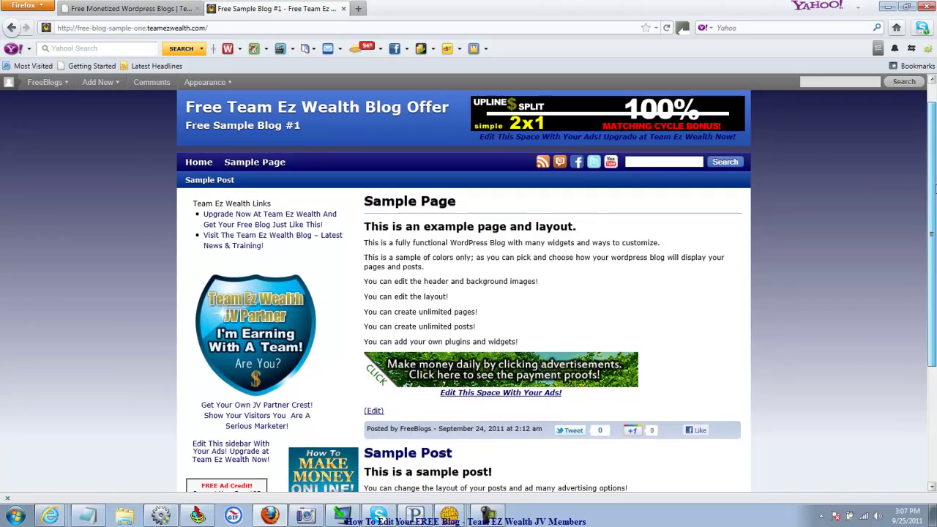
left_click_drag(935, 234, 922, 149)
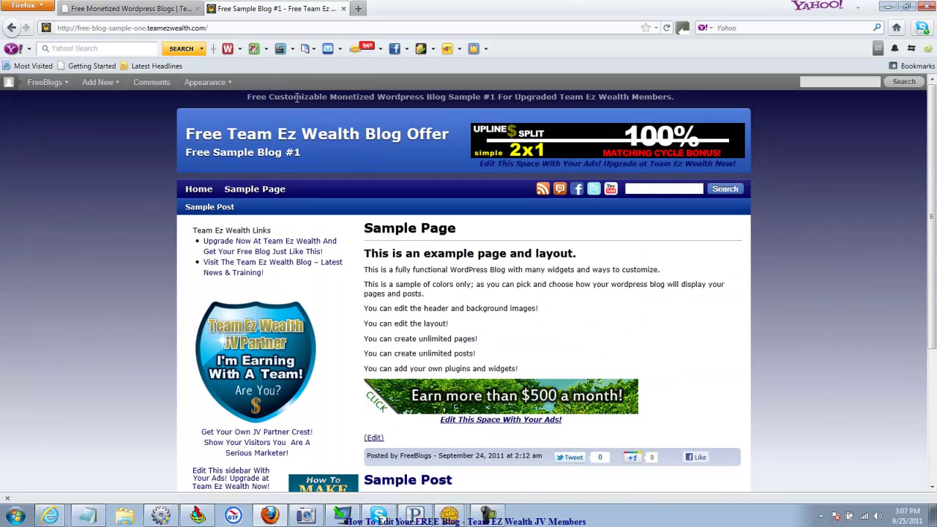
left_click_drag(297, 97, 677, 98)
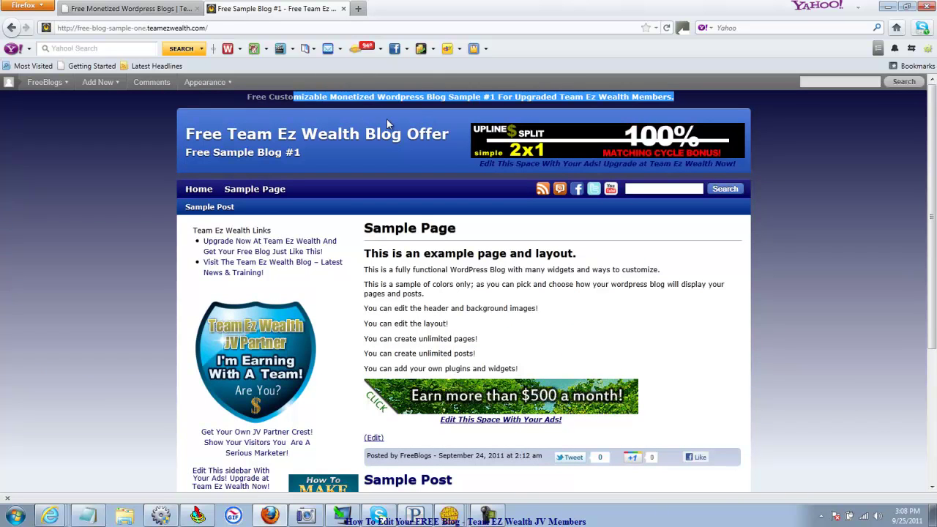
left_click(224, 116)
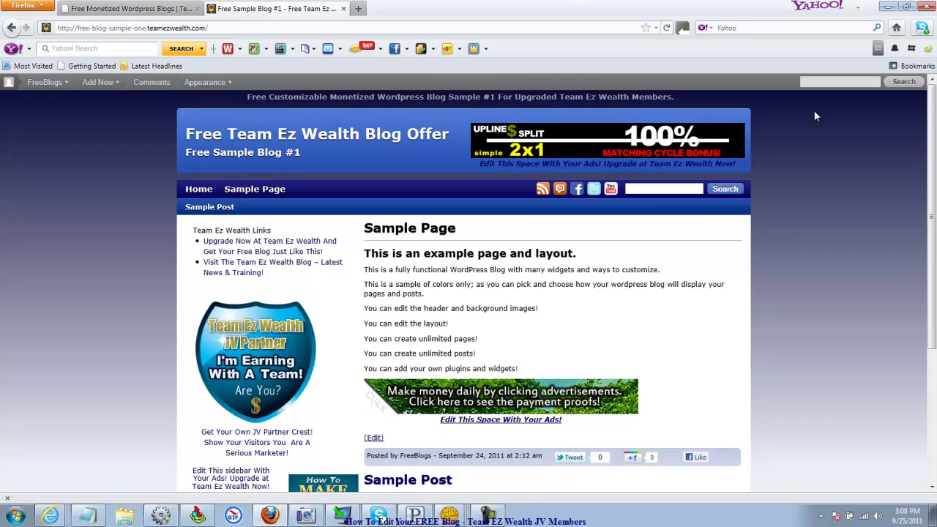
mouse_move(936, 134)
left_mouse_down()
mouse_move(936, 255)
mouse_move(936, 132)
left_mouse_up()
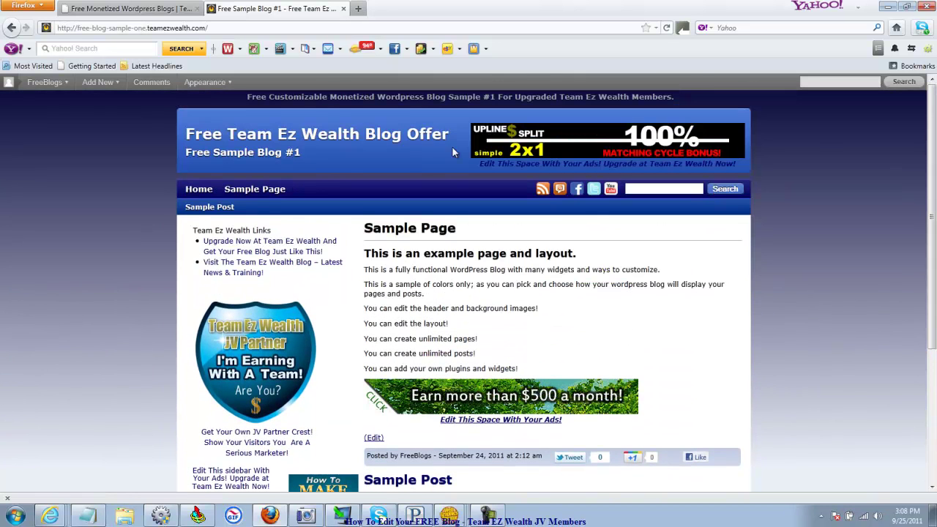